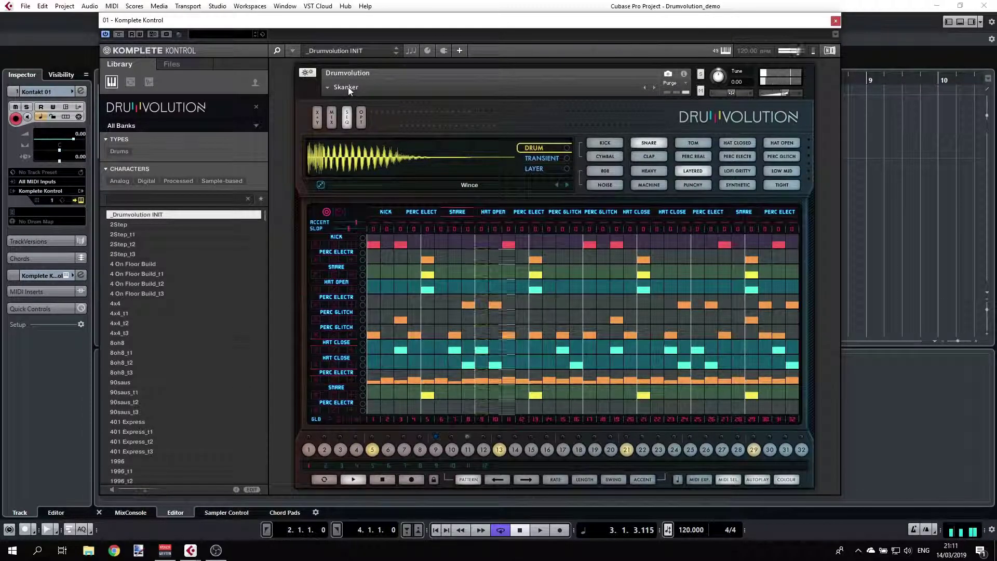
# - Audition the Electronica > Breaky preset, then load Trap (138-142BPM) > Progtrap
pyautogui.click(330, 89)
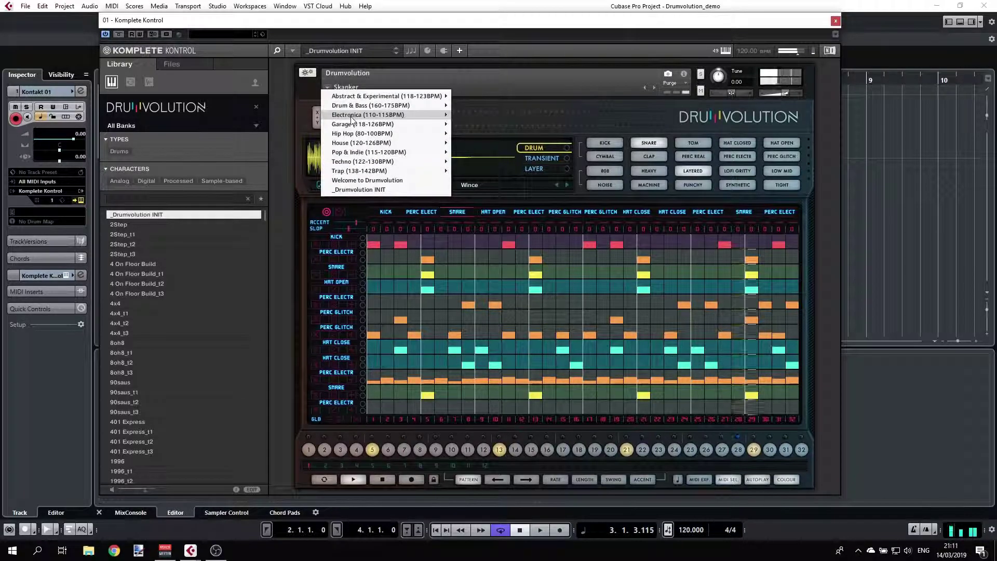
pyautogui.moveTo(394, 114)
pyautogui.click(469, 120)
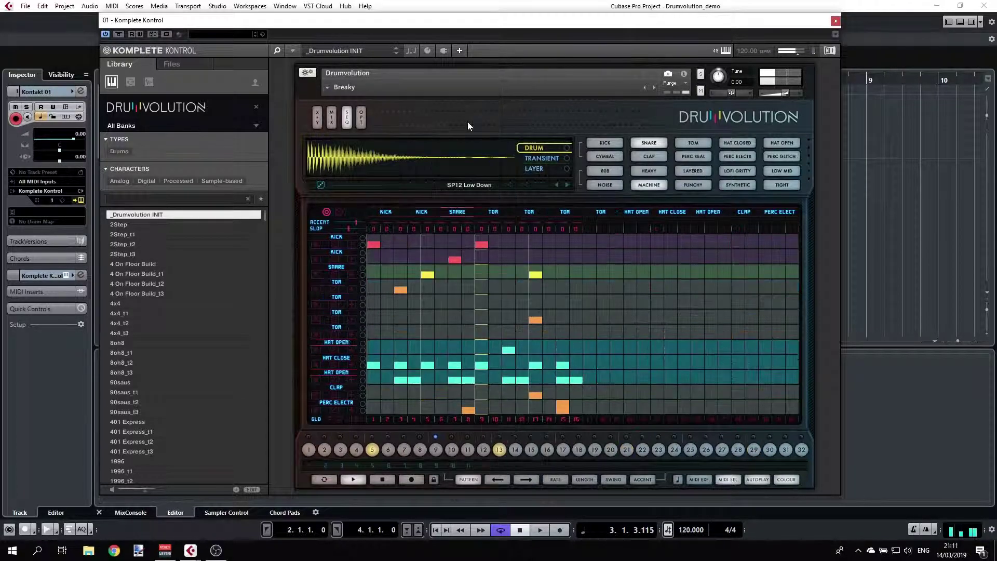
pyautogui.click(328, 88)
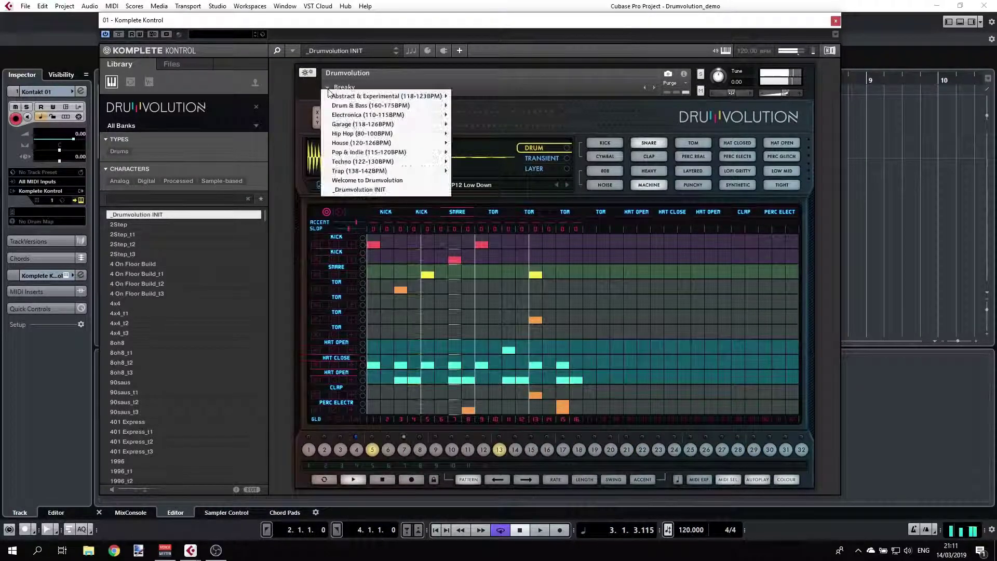
pyautogui.click(429, 173)
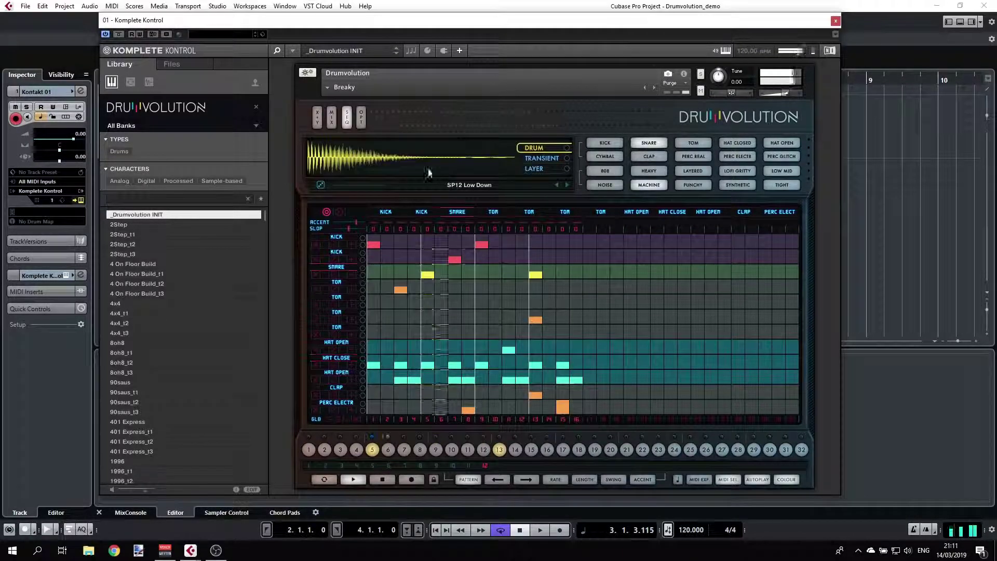
pyautogui.click(328, 88)
pyautogui.moveTo(440, 171)
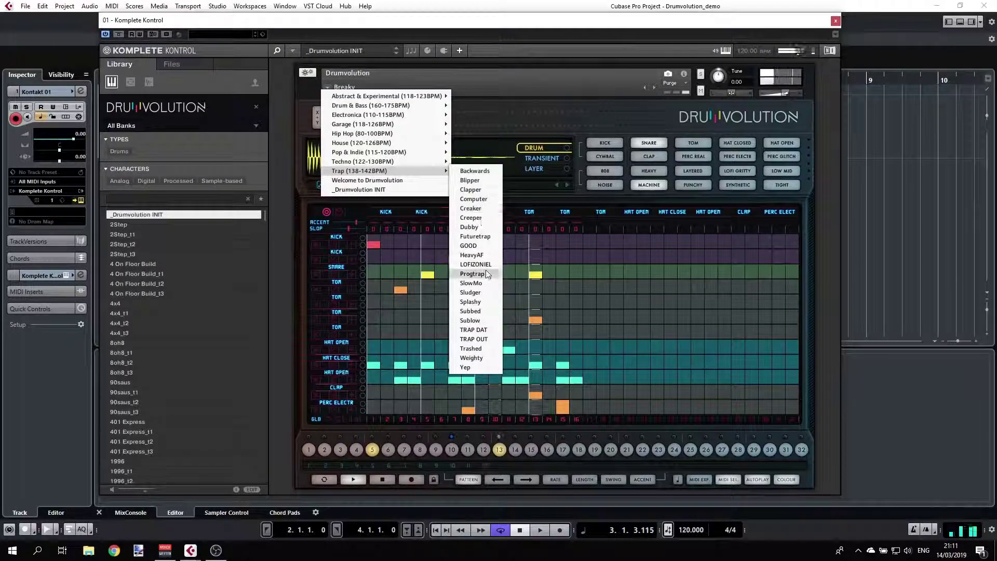
pyautogui.click(484, 289)
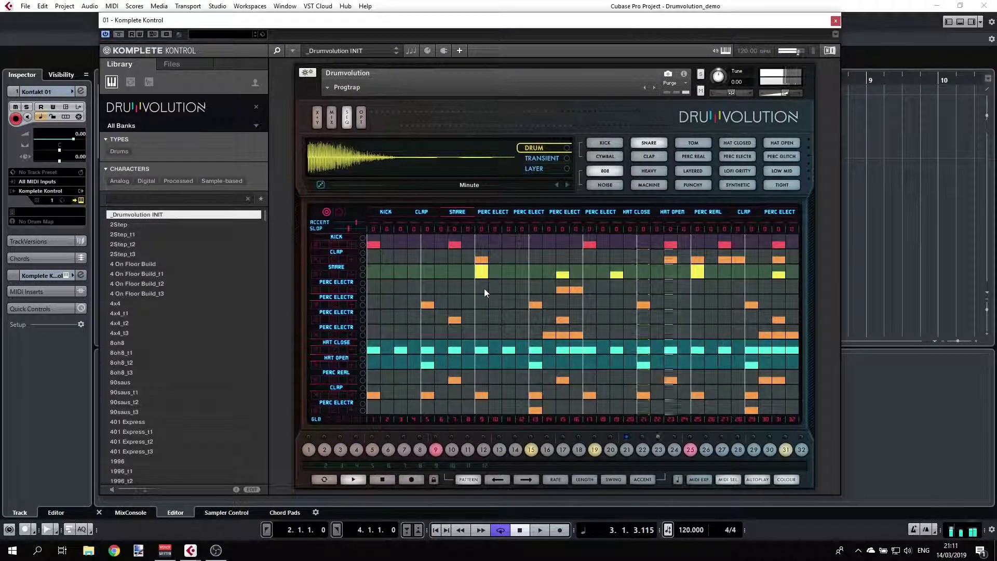
# - Stop Progtrap playback and switch from the SEQ grid to the X-Y sound page
pyautogui.click(385, 480)
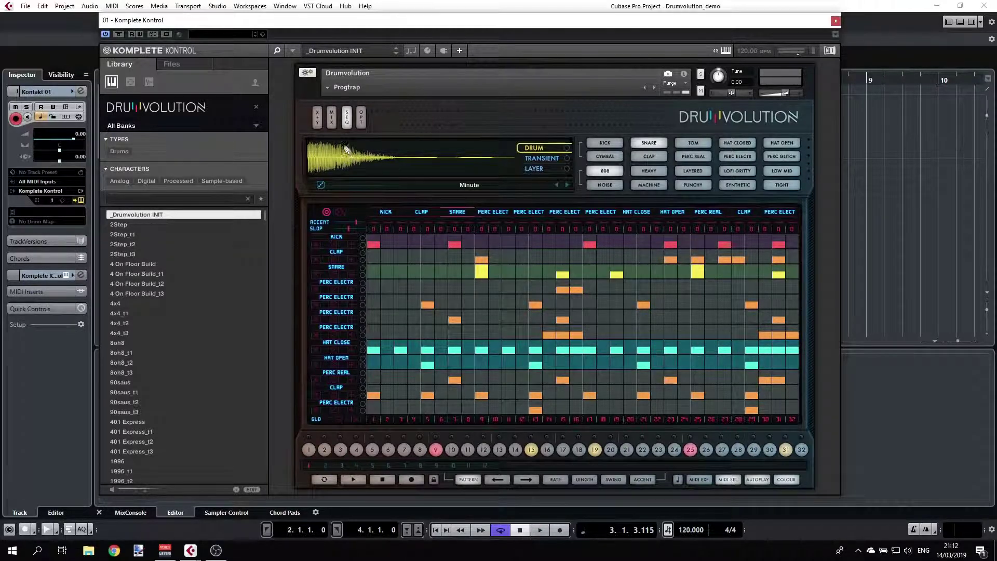
pyautogui.click(317, 119)
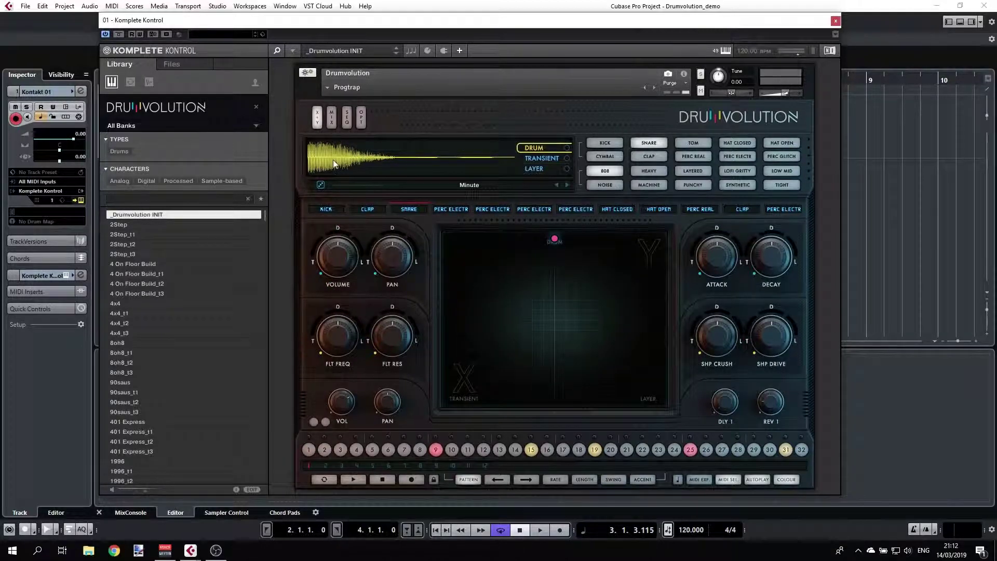
pyautogui.click(347, 119)
pyautogui.click(361, 119)
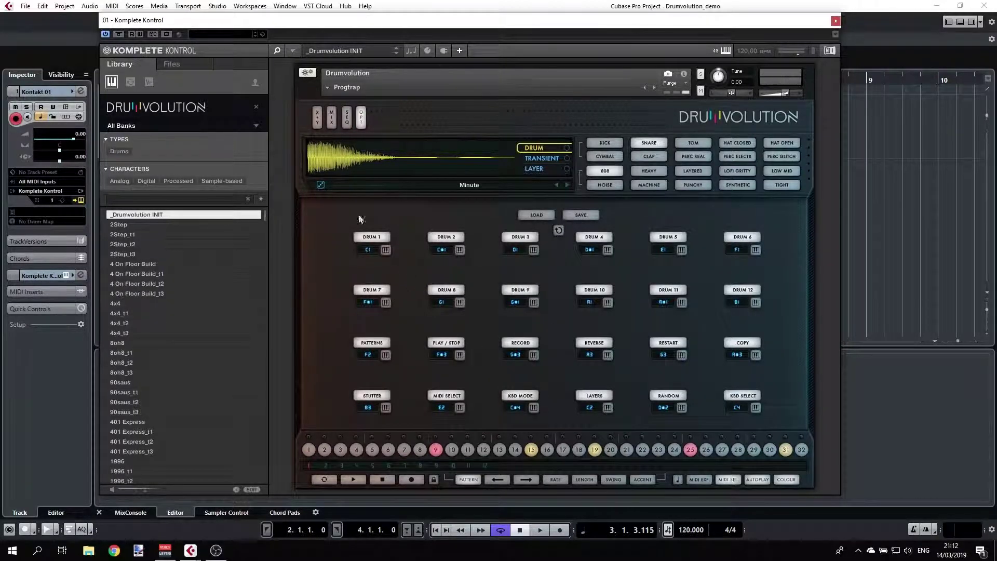
pyautogui.click(331, 119)
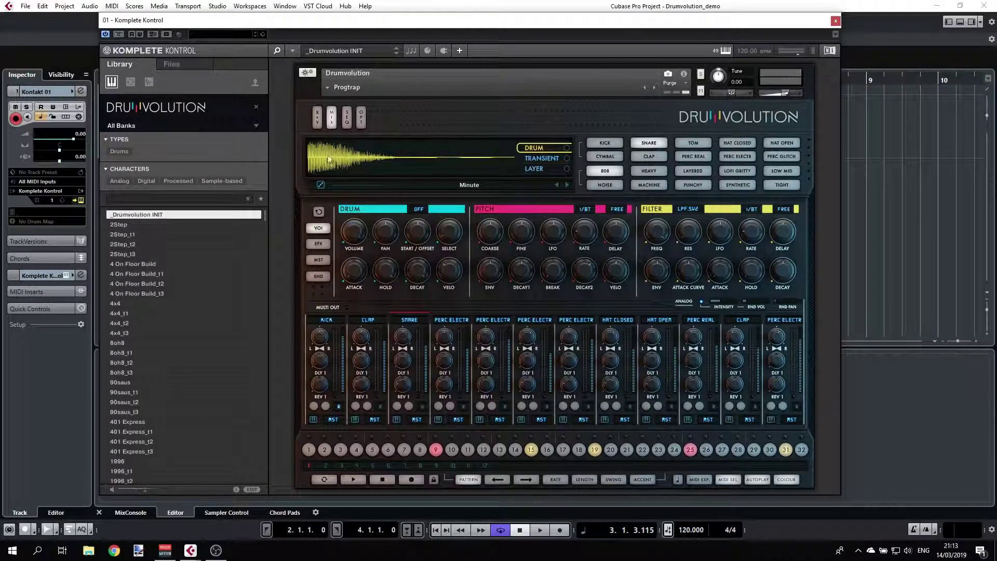
pyautogui.click(538, 159)
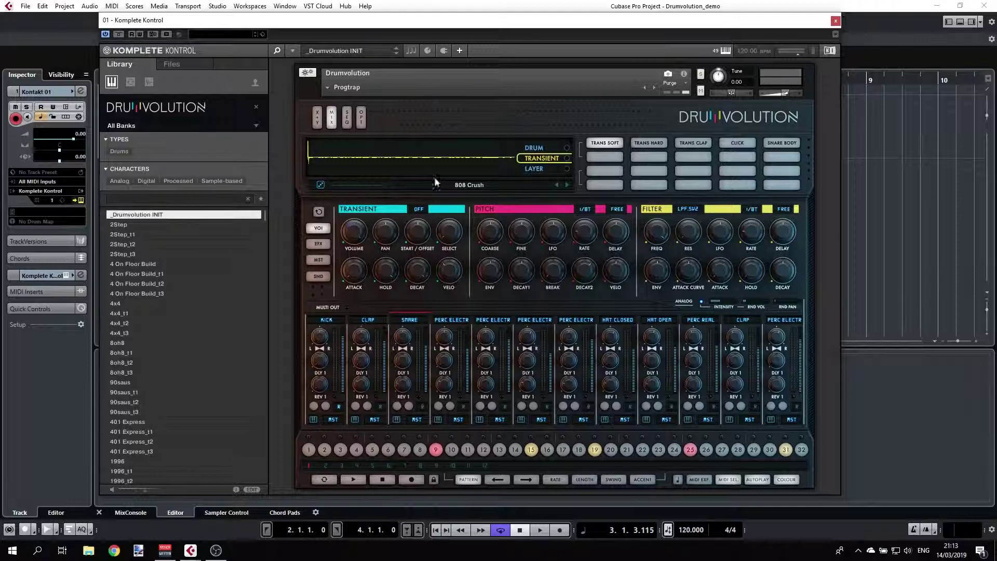
pyautogui.click(534, 169)
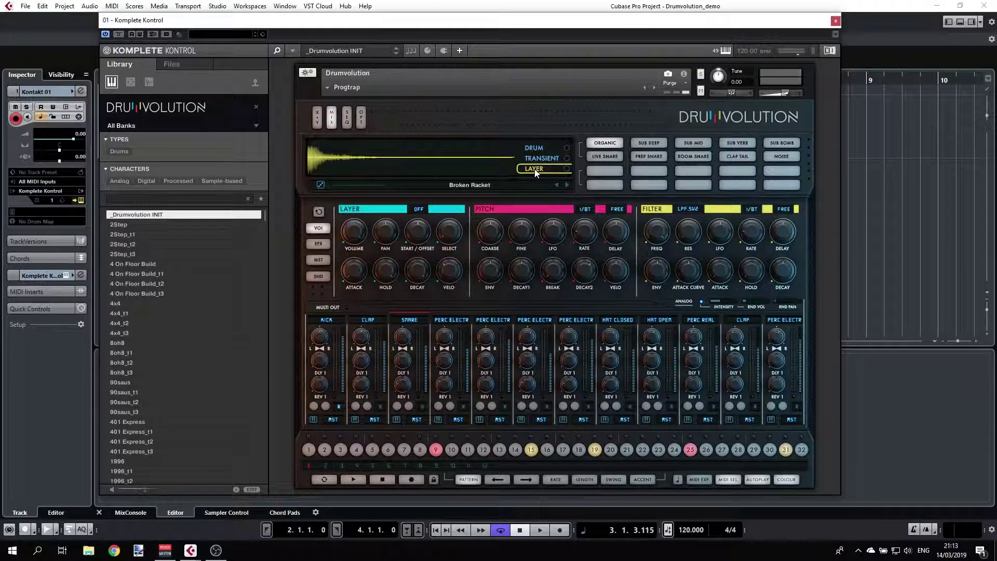
pyautogui.click(535, 148)
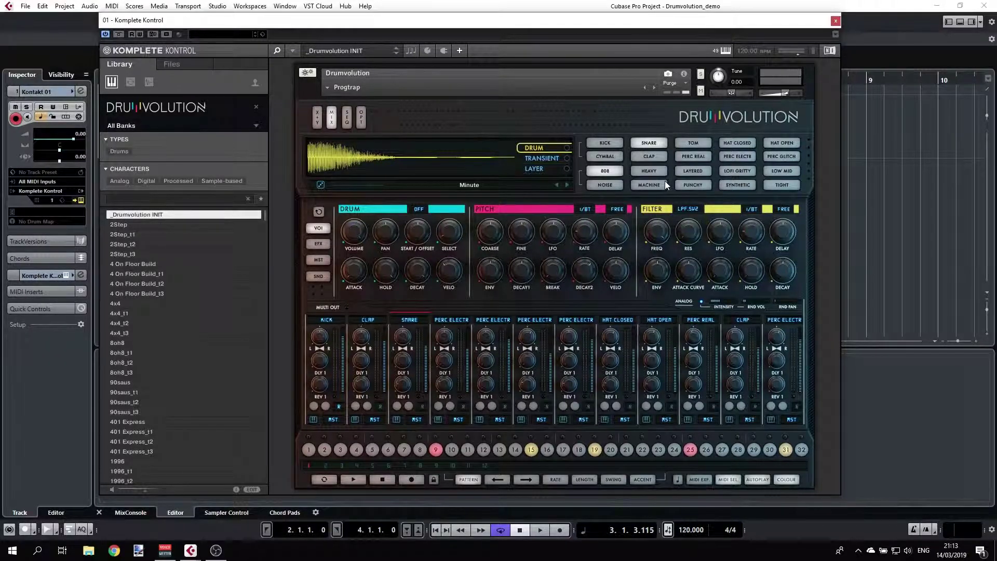
# - Make the third slot a clap, auditioning the CLASSIC, DEEP and LAYERED clap categories
pyautogui.click(644, 158)
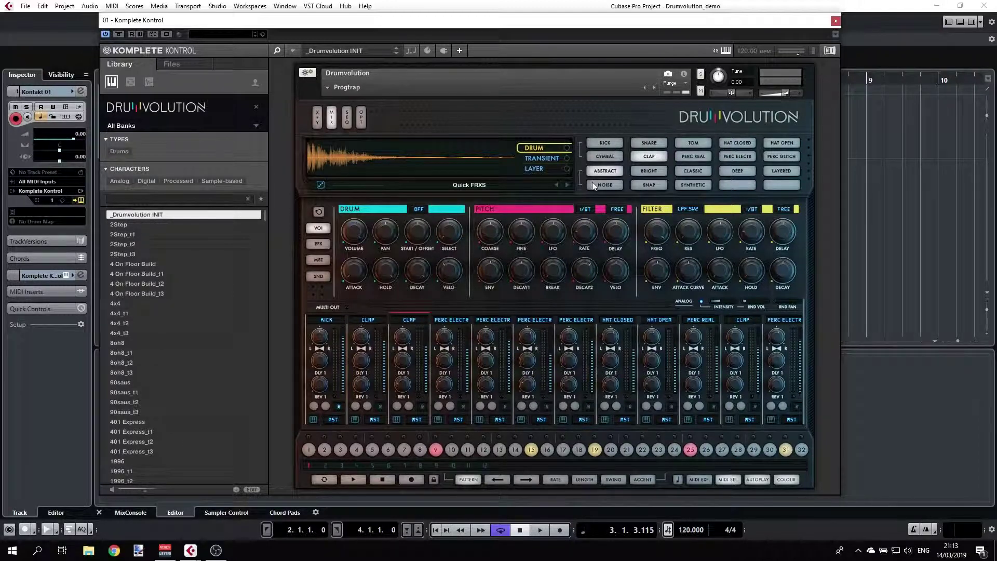
pyautogui.click(685, 171)
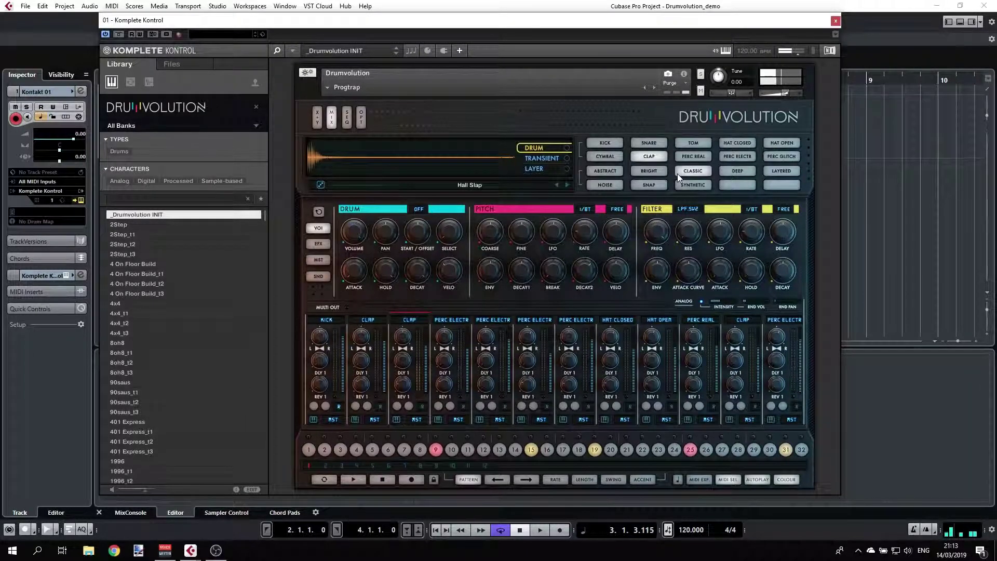
pyautogui.click(728, 172)
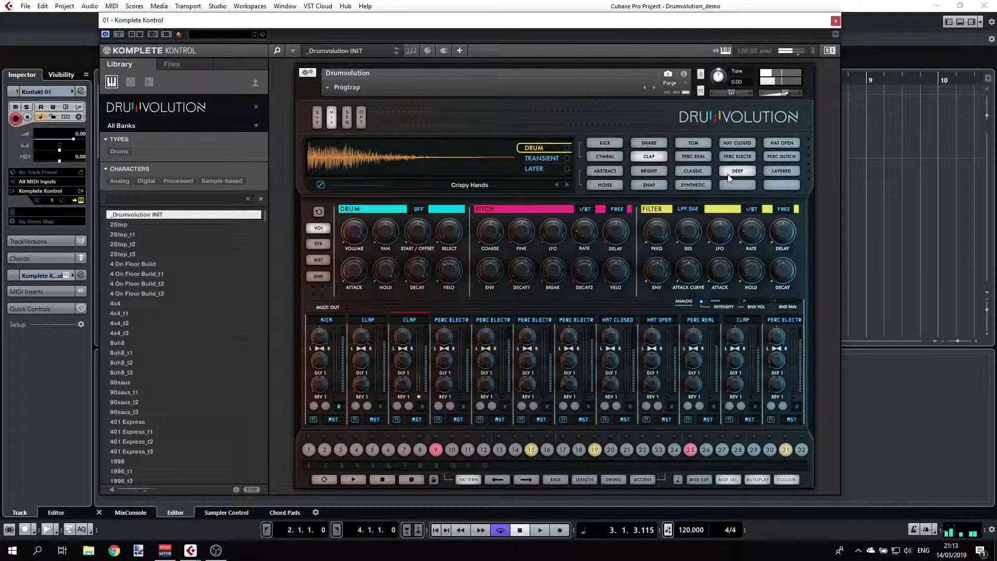
pyautogui.click(777, 172)
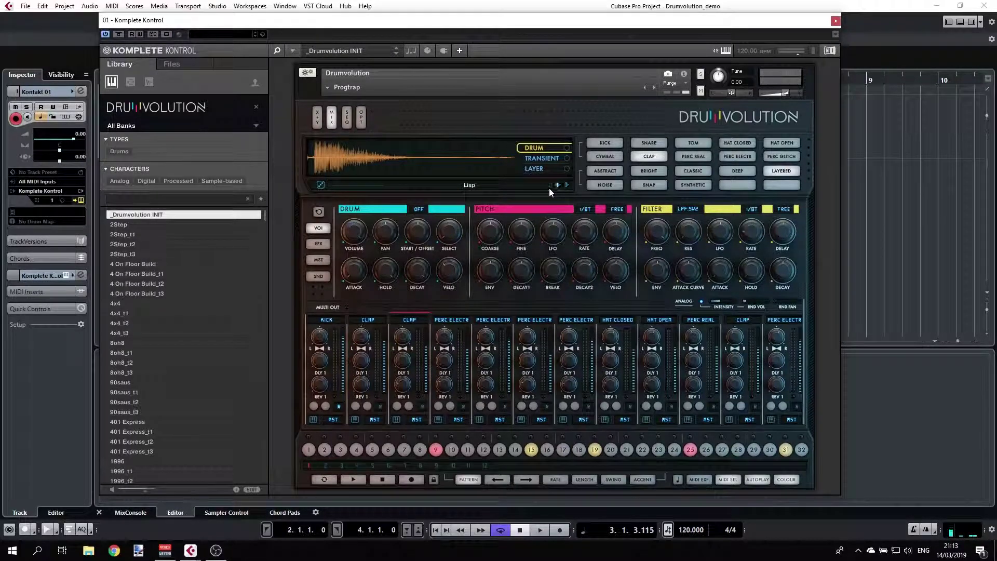
# - From the drum sample list, try Arthritic and then settle on Loose Mid
pyautogui.click(473, 186)
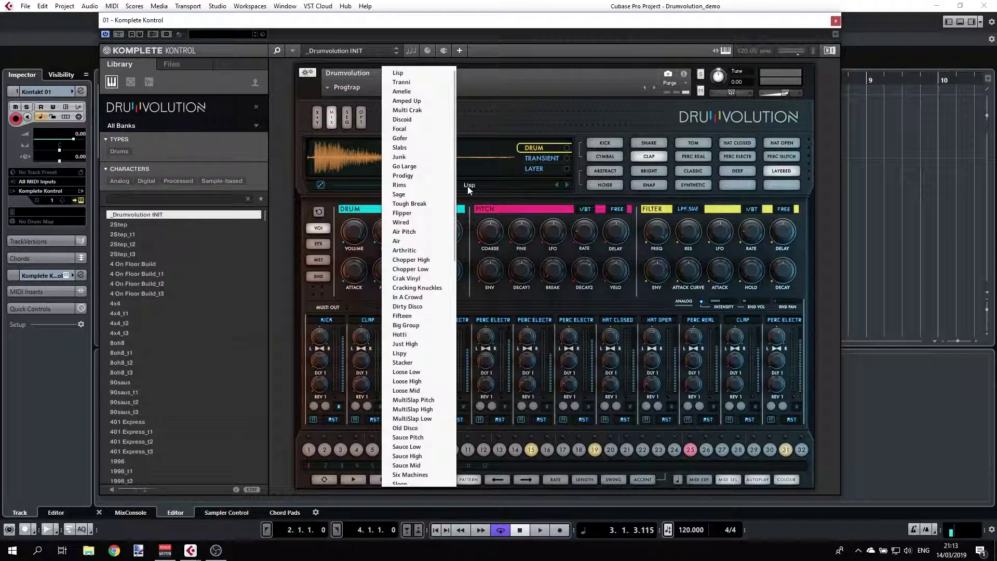
pyautogui.click(405, 250)
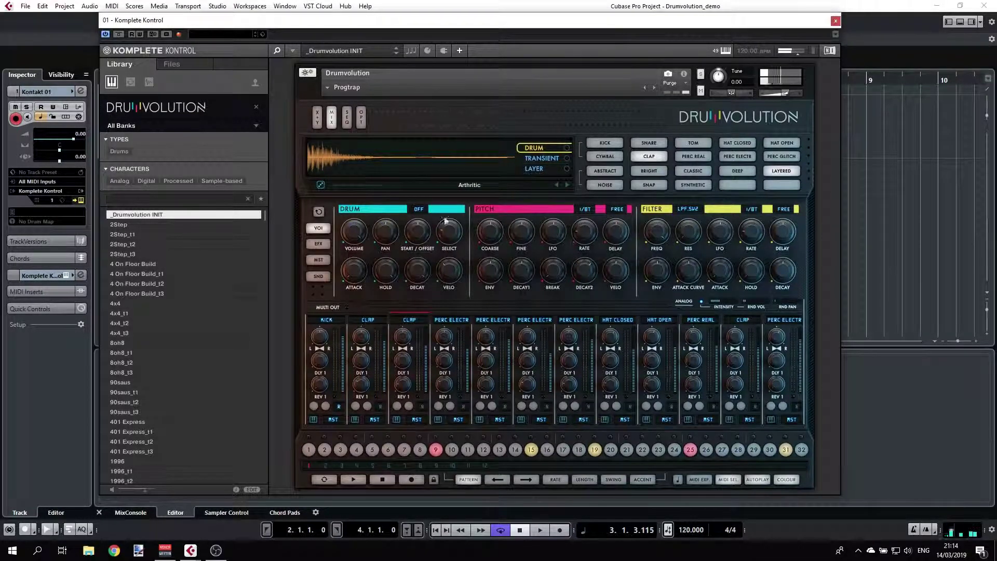
pyautogui.click(469, 185)
pyautogui.click(431, 389)
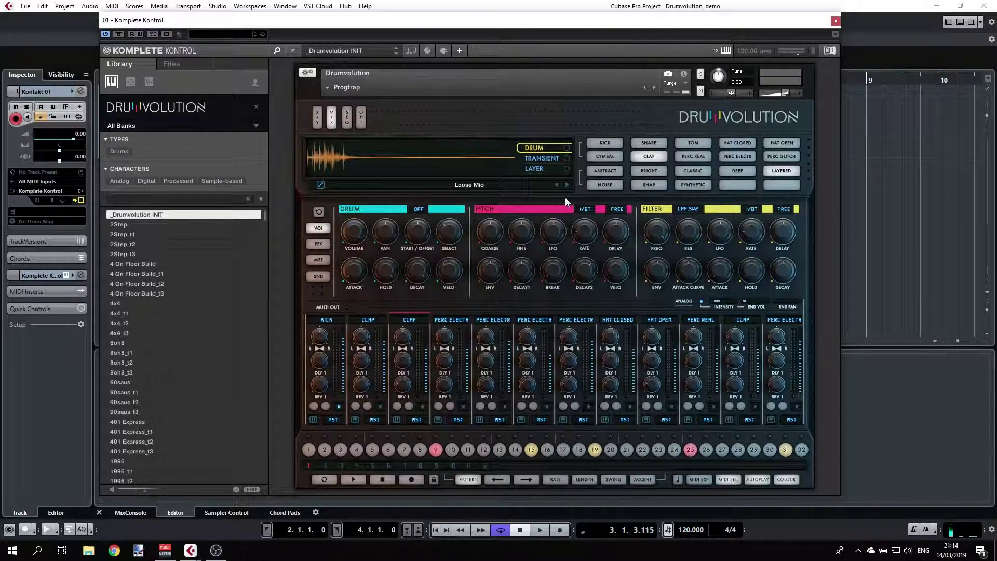
# - Set the transient to Amped Trigger and audition the Thud kick, checking the extra layer
pyautogui.click(536, 172)
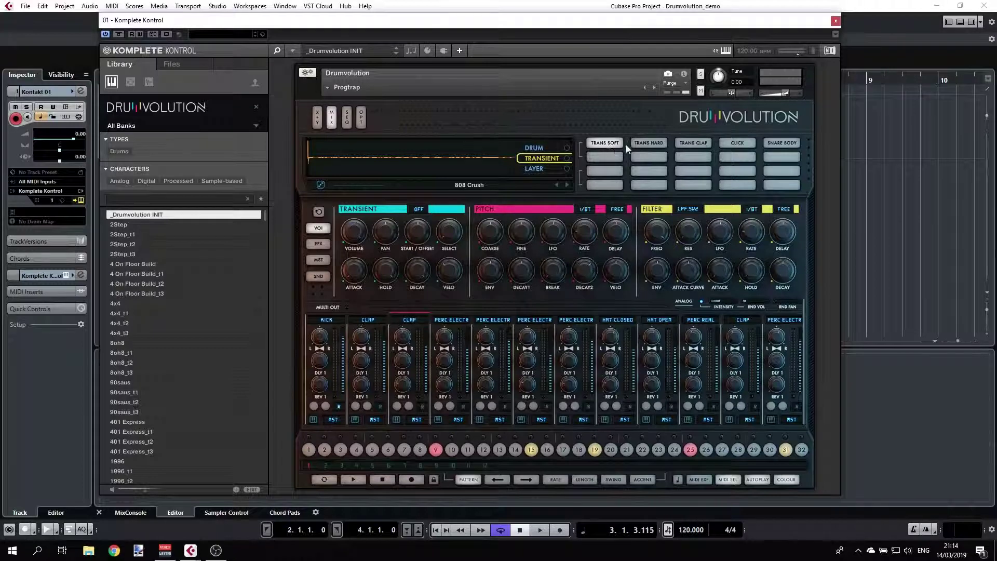
pyautogui.click(733, 143)
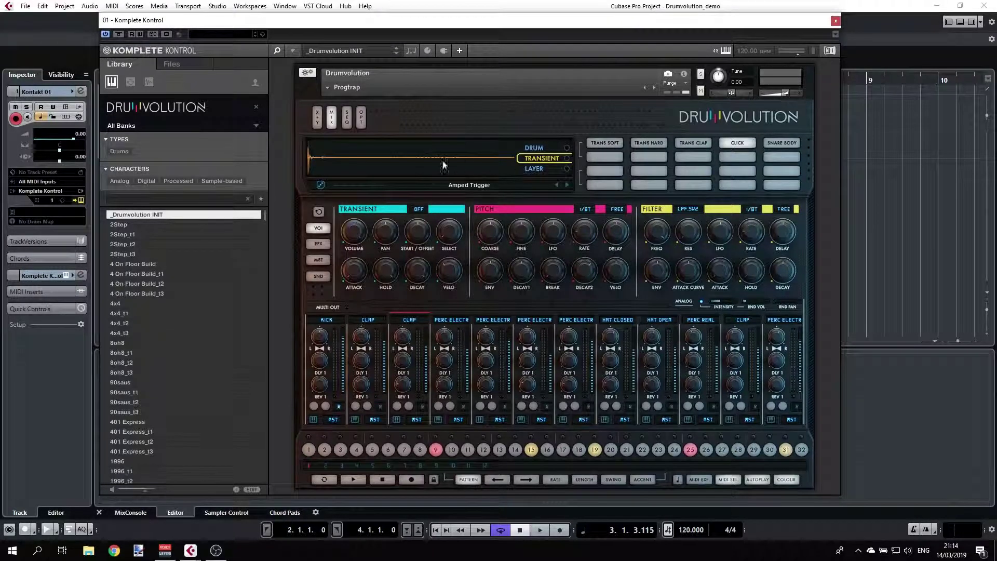
pyautogui.click(542, 168)
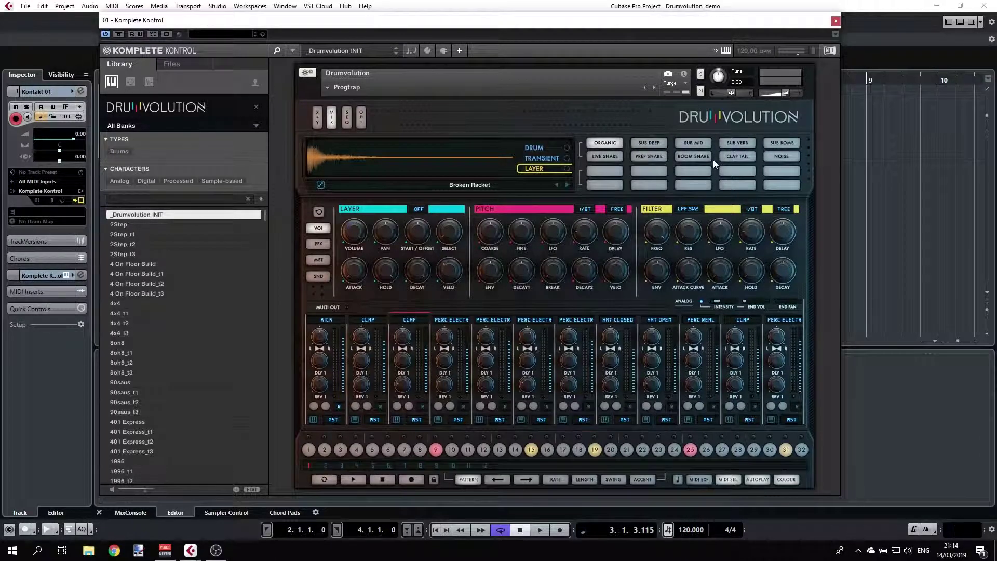
pyautogui.click(534, 149)
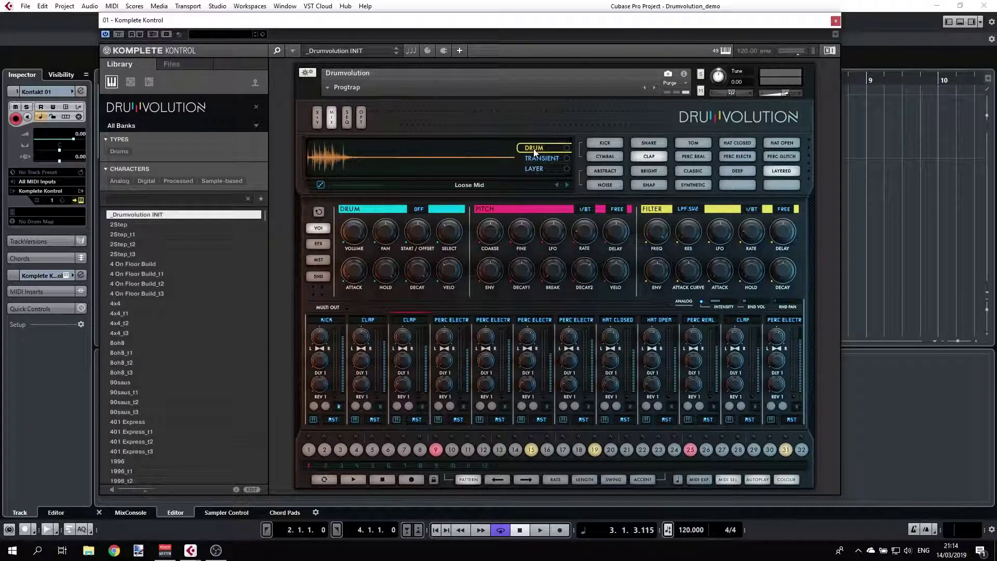
pyautogui.click(609, 143)
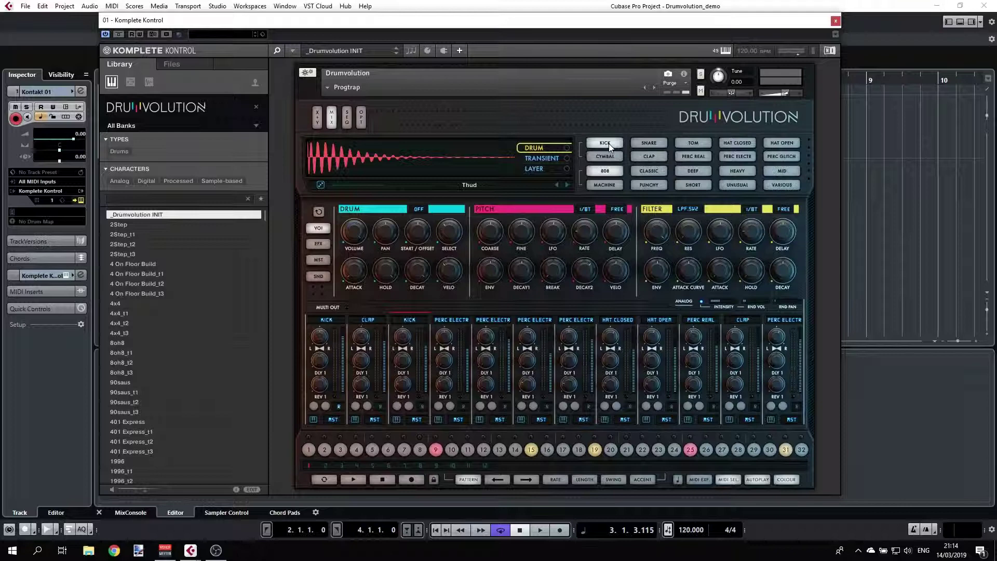
pyautogui.click(550, 169)
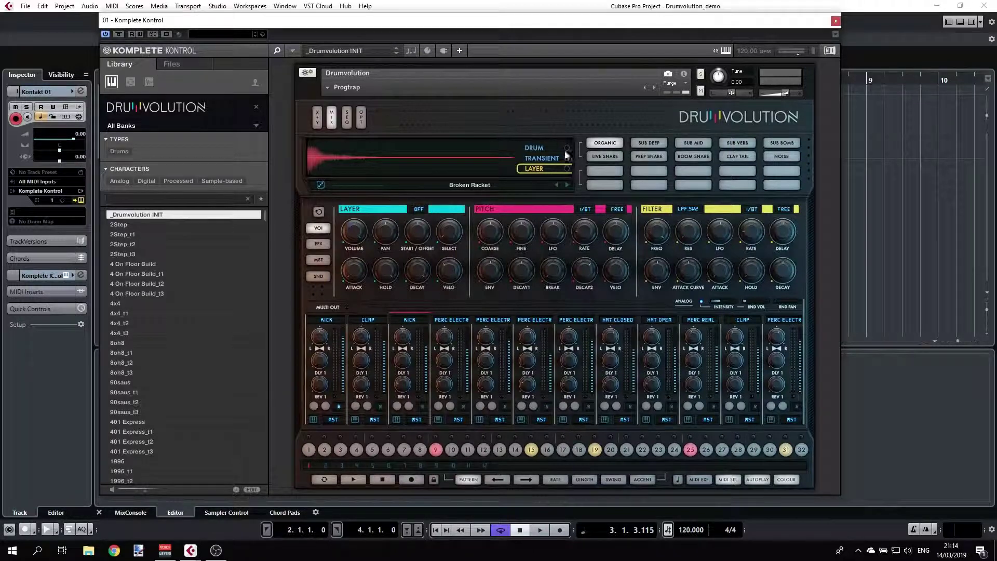
# - Load the Loose Mid clap on the drum layer, then inspect its transient and layer sounds
pyautogui.click(538, 150)
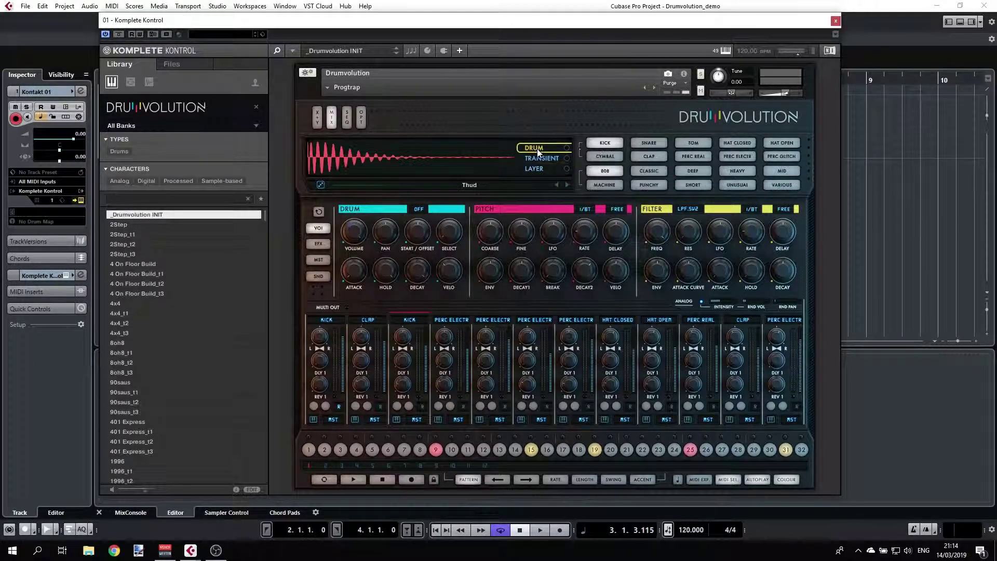
pyautogui.click(650, 157)
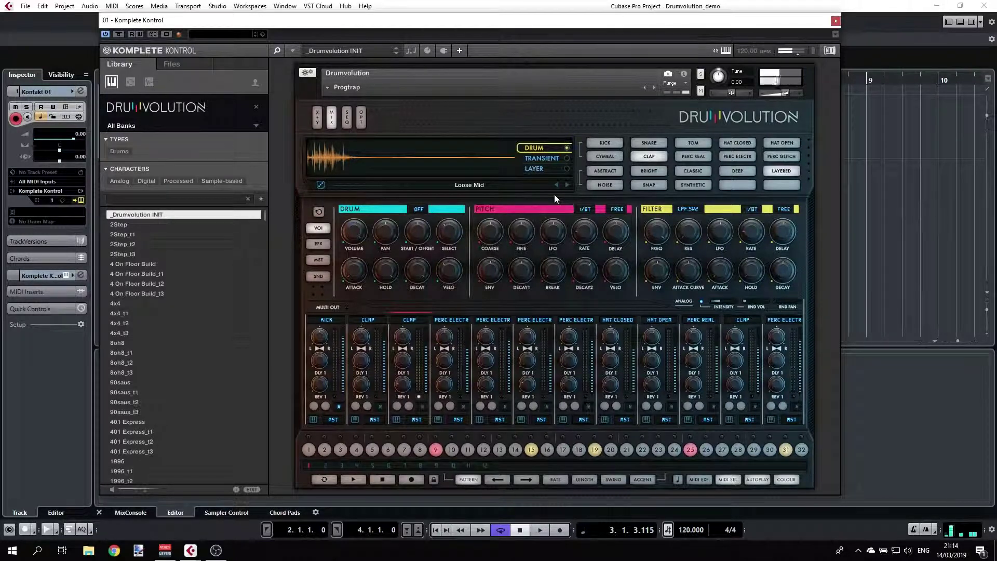
pyautogui.click(567, 159)
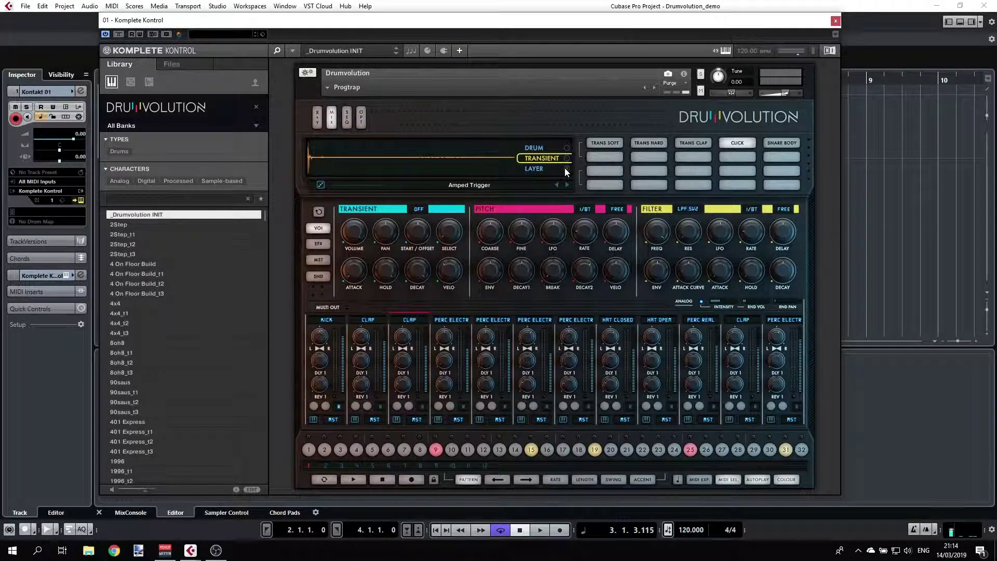
pyautogui.click(566, 170)
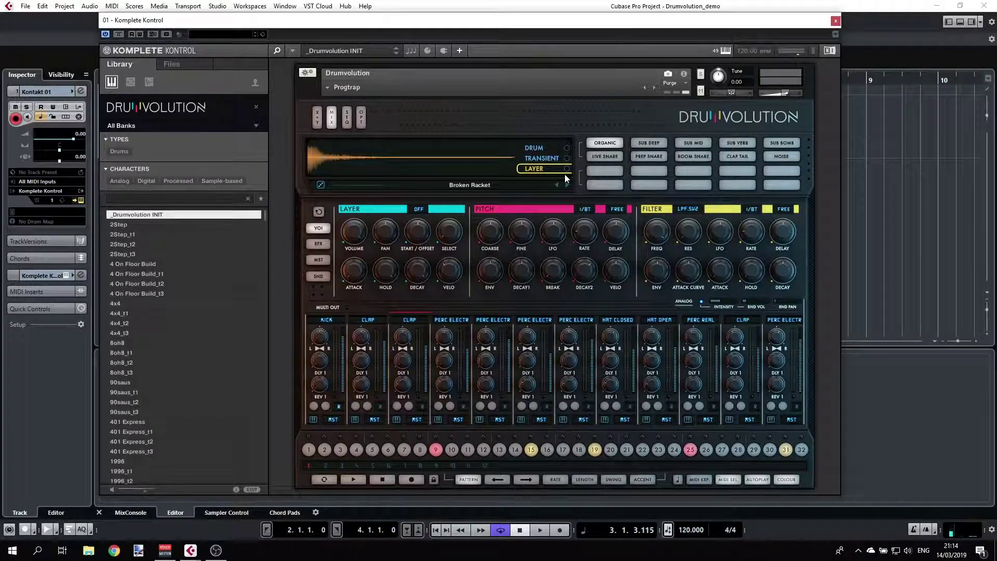
# - Change the second voice from a clap to a snare playing the Trapp sample
pyautogui.click(566, 149)
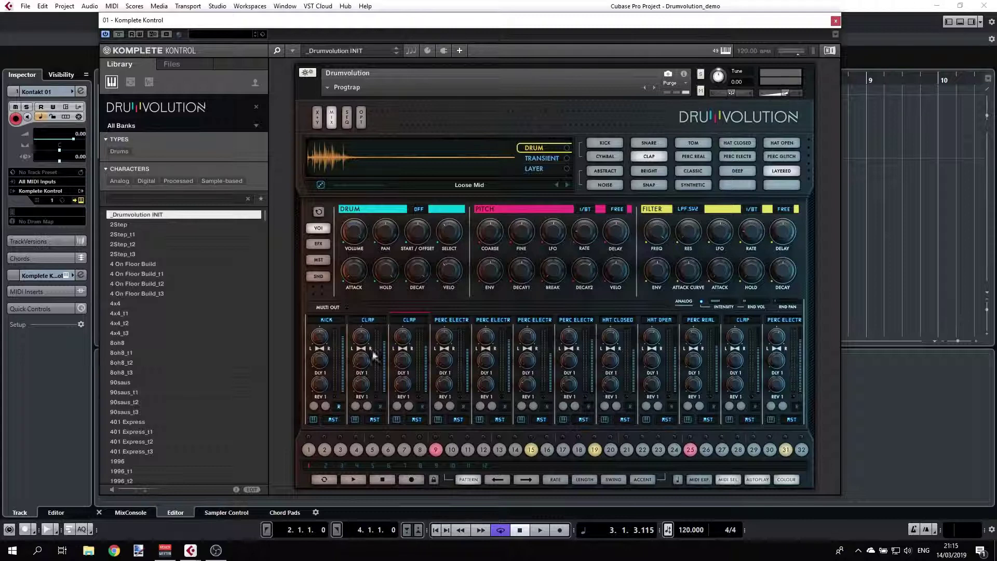
pyautogui.click(367, 319)
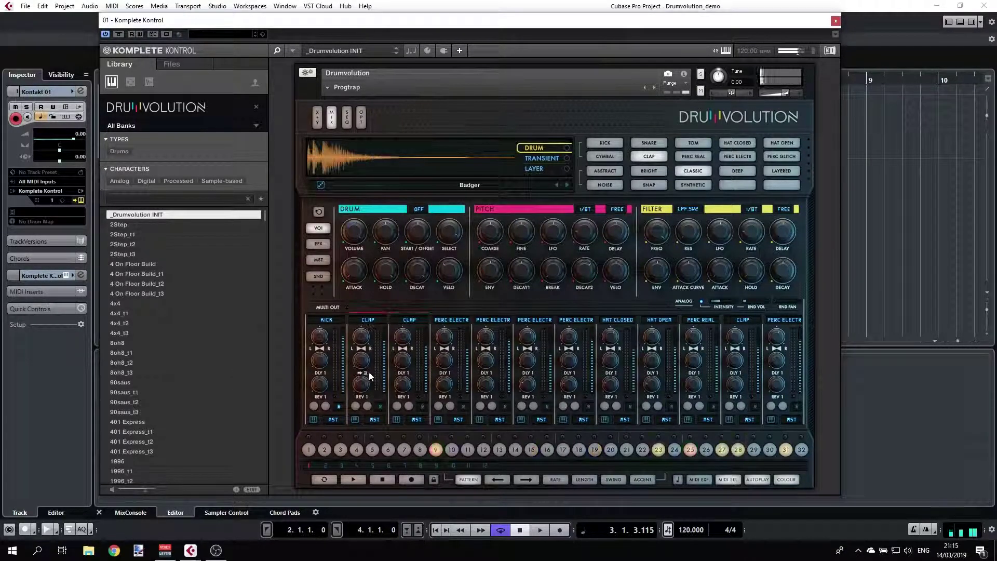
pyautogui.click(648, 144)
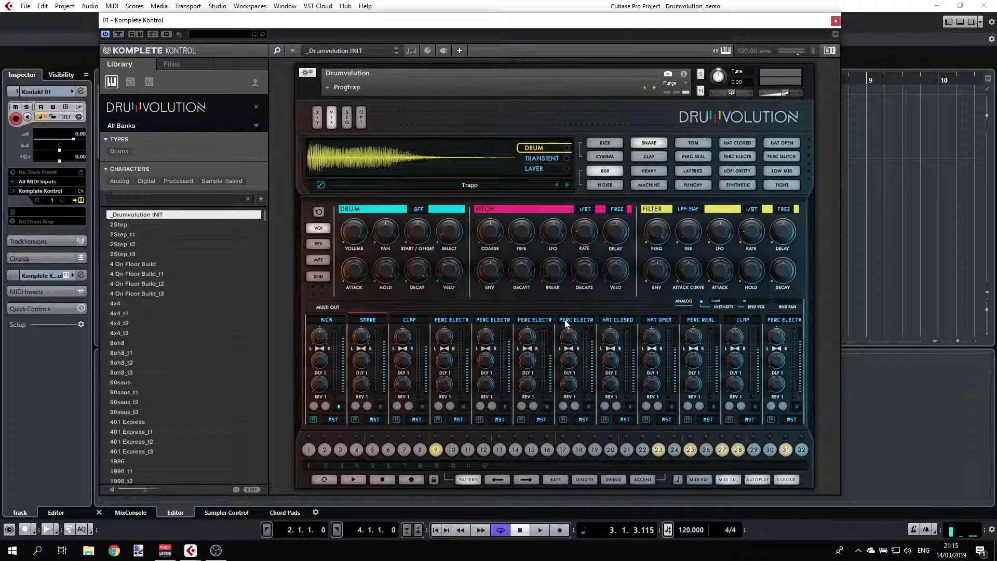
# - Give the open hi-hat voice a PERC REAL sample, then reselect the Trapp snare voice
pyautogui.click(660, 321)
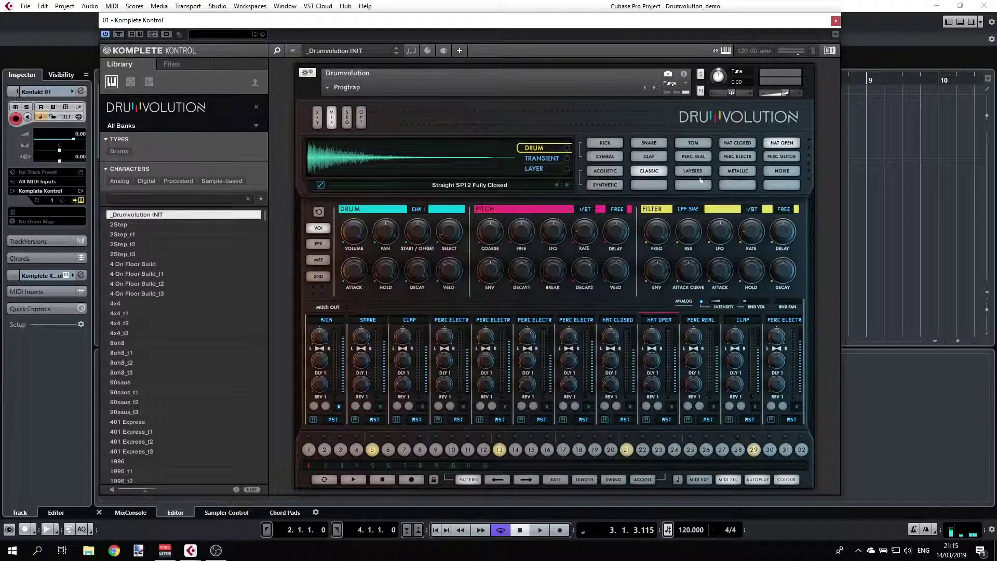
pyautogui.click(698, 157)
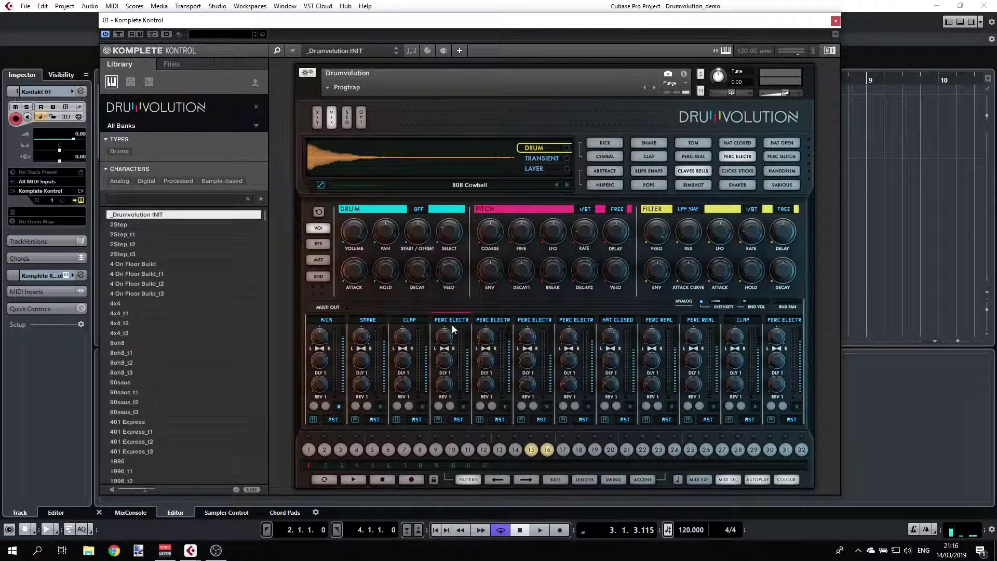
pyautogui.click(373, 322)
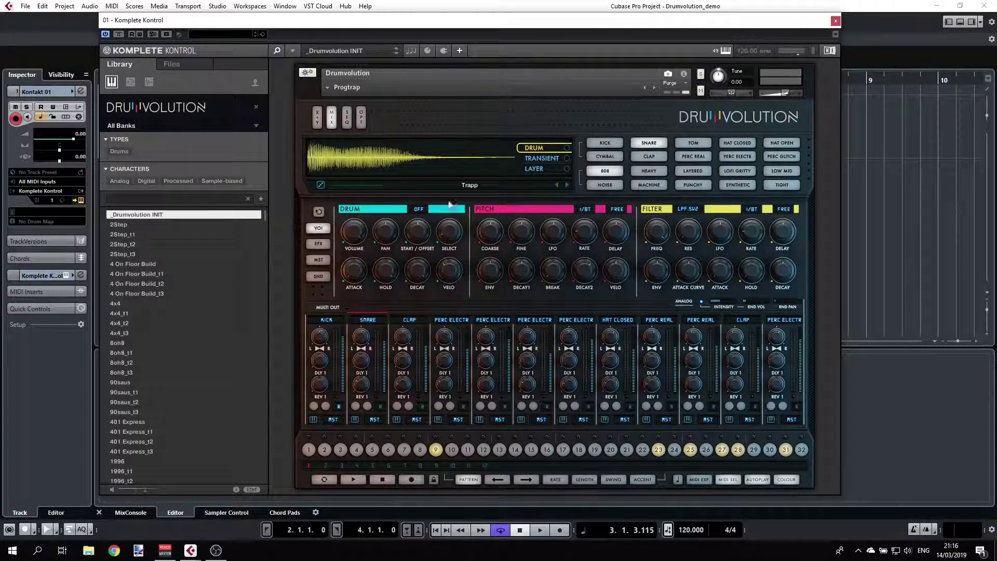
# - Review the transient, layer and drum slots, then set the pitch LFO rate to FREE
pyautogui.click(532, 159)
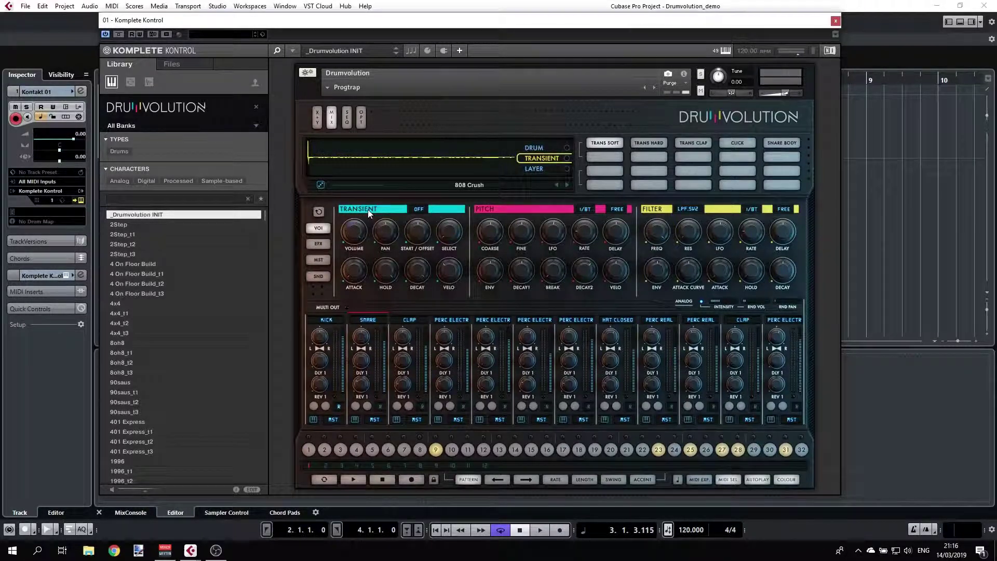
pyautogui.click(535, 169)
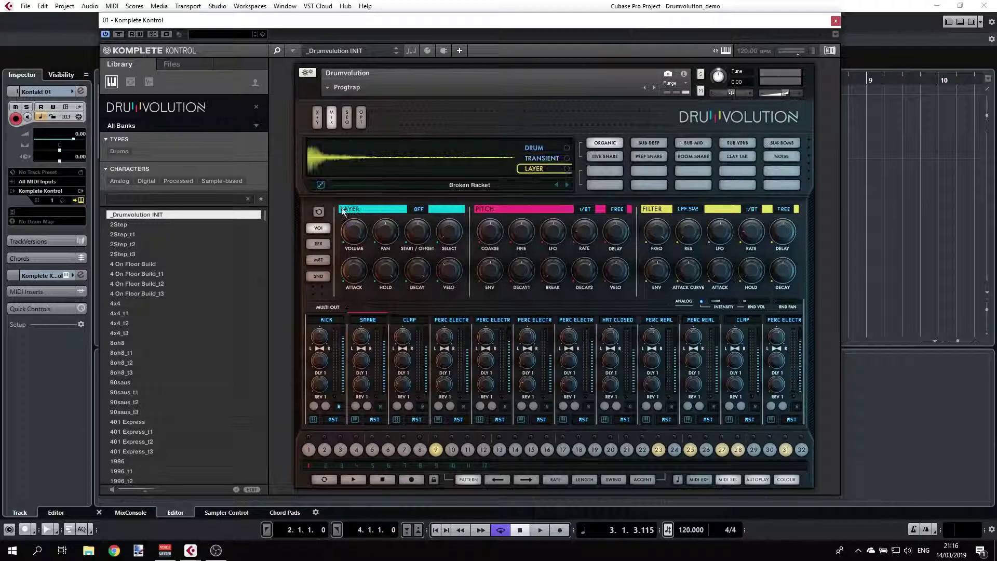
pyautogui.click(531, 148)
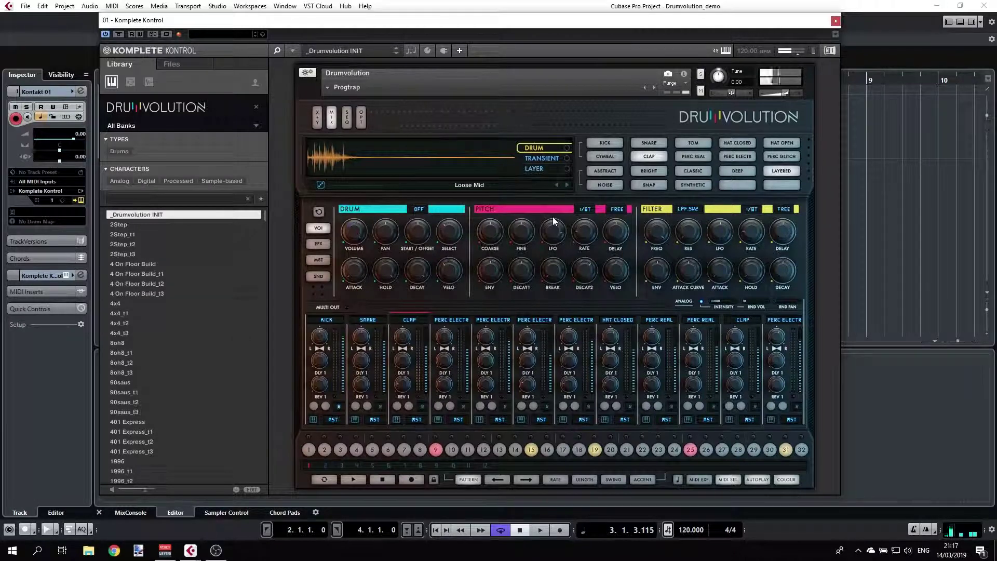
pyautogui.click(586, 209)
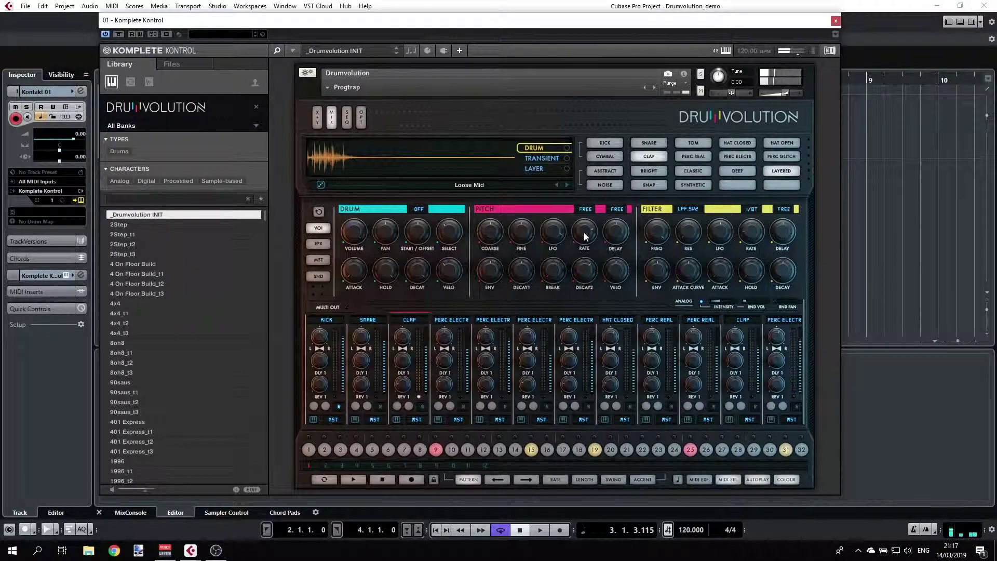
# - Turn the clap's pitch rate knob to 1/16T and show its EFX page
pyautogui.moveTo(584, 233); pyautogui.dragTo(584, 257)
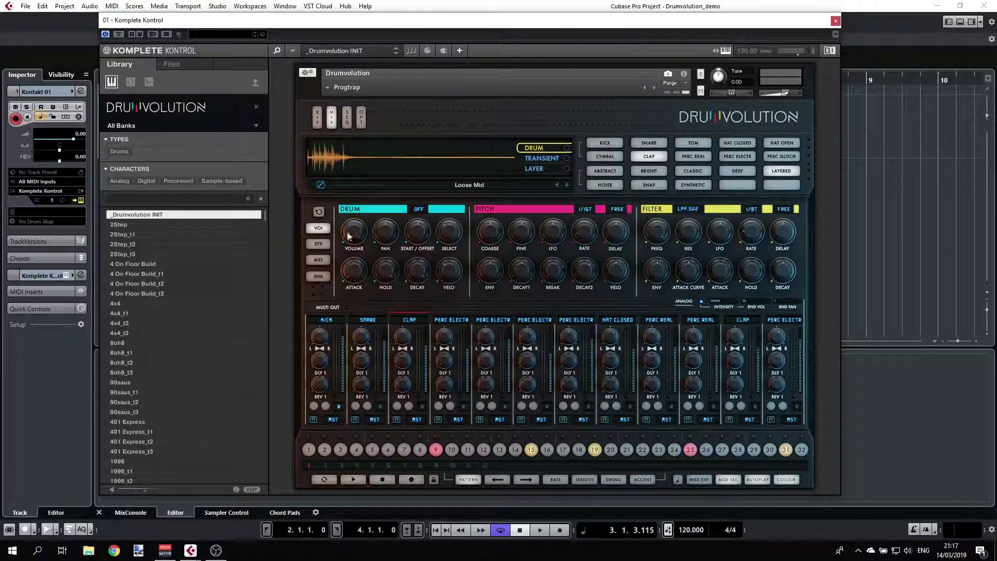
pyautogui.click(317, 243)
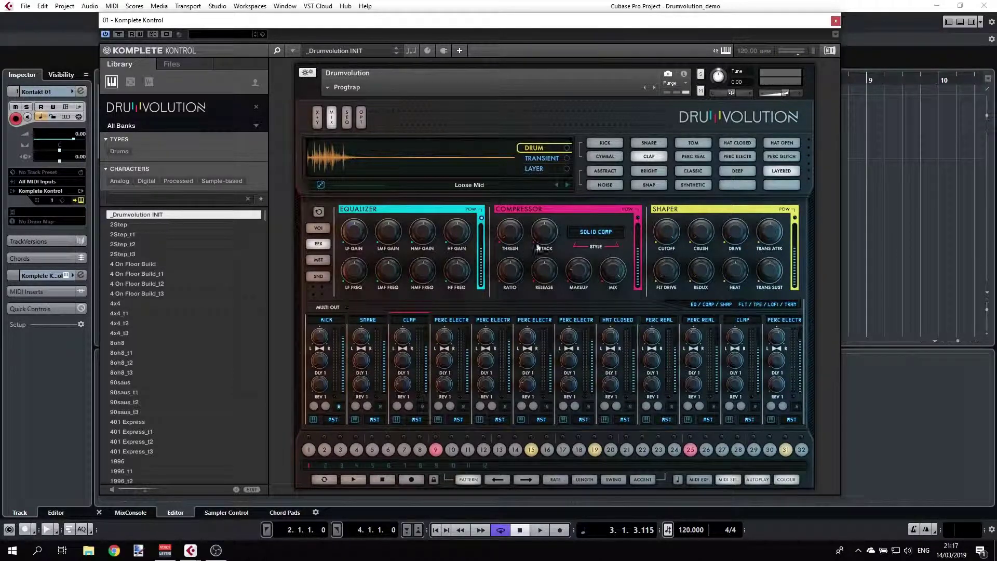
# - Keep the SOLID compressor style and adjust the Shaper CUTOFF knob
pyautogui.click(600, 232)
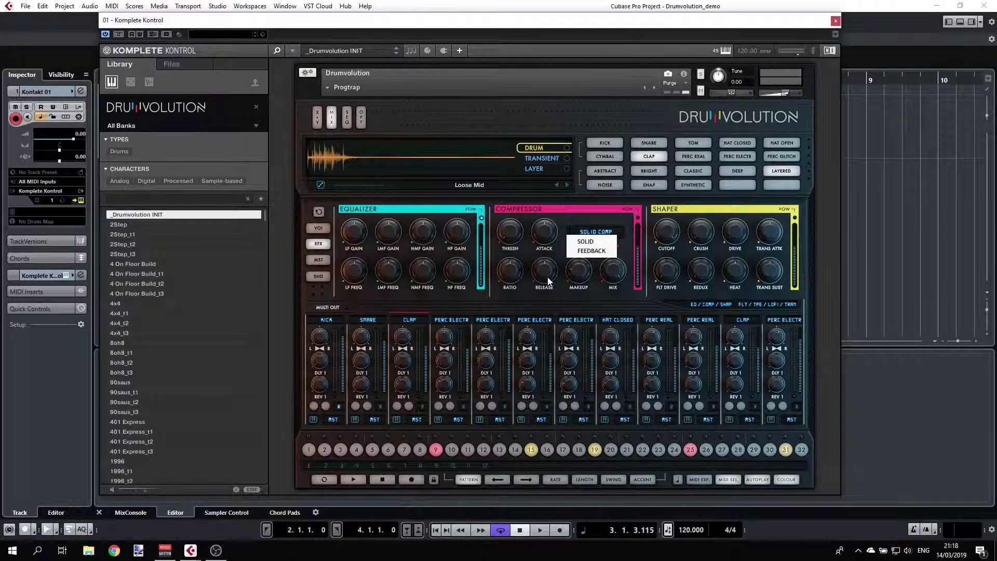
pyautogui.click(586, 241)
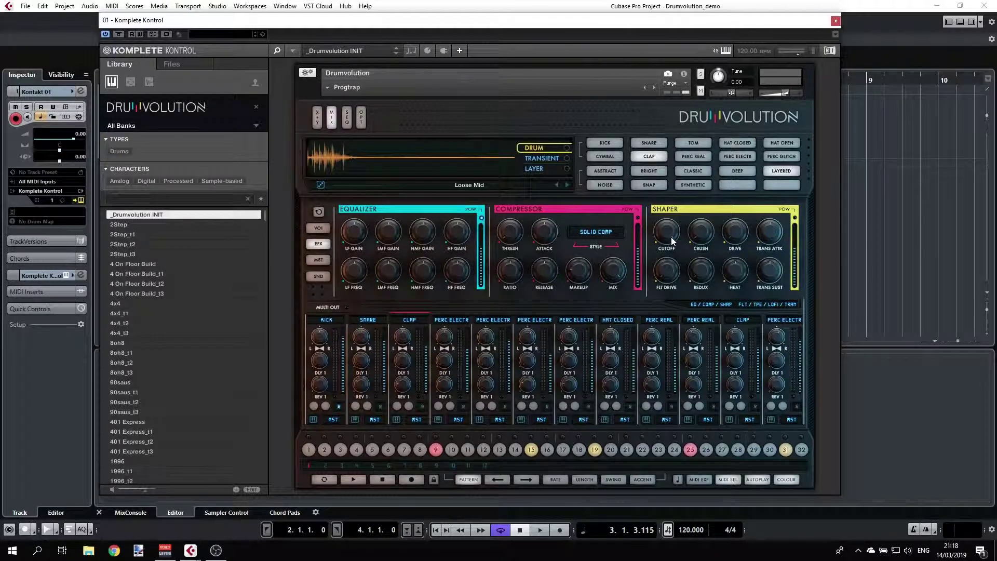
pyautogui.moveTo(671, 237); pyautogui.dragTo(660, 245)
# - Switch the clap's sends to DLY 2 and REV 2, and toggle its first step
pyautogui.click(315, 260)
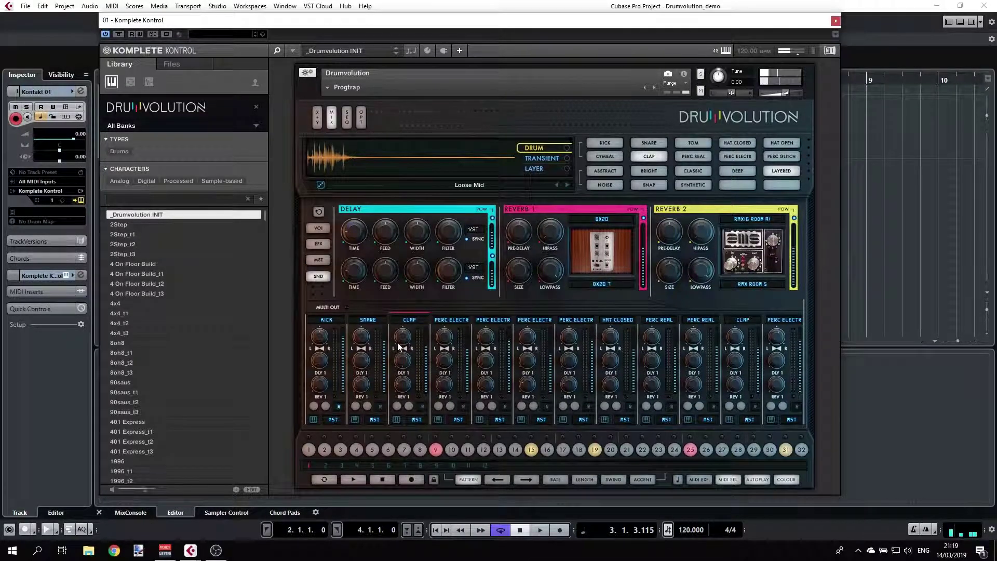
pyautogui.click(403, 373)
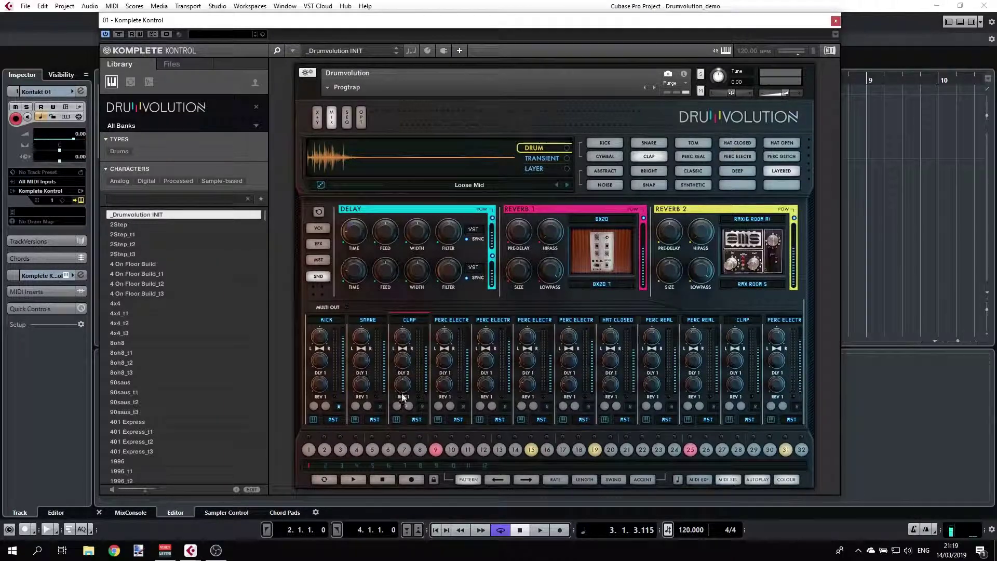
pyautogui.click(403, 396)
pyautogui.click(308, 450)
# - Add clap hits on the opening steps, audition the pattern, and switch to the snare voice
pyautogui.click(309, 450)
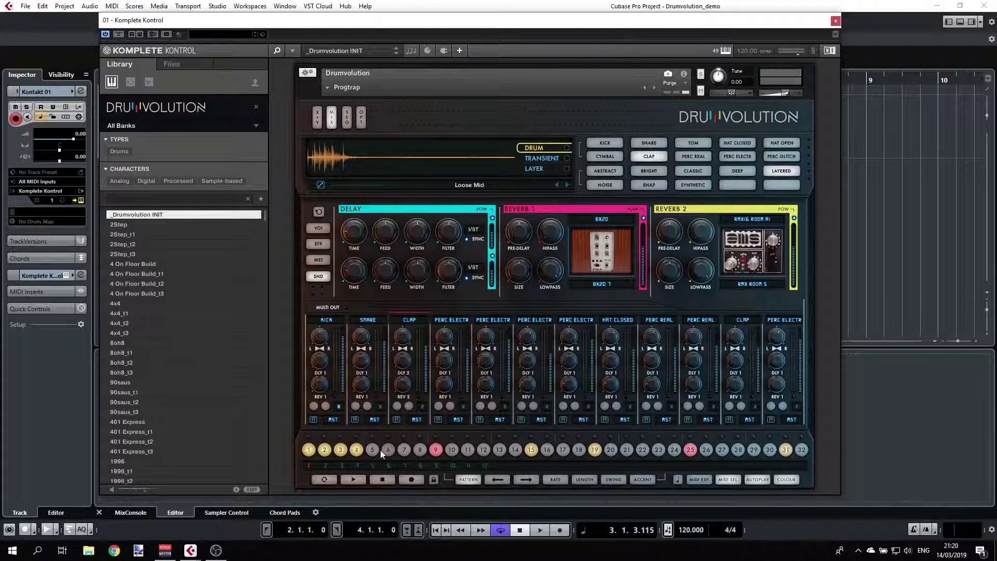
pyautogui.click(362, 479)
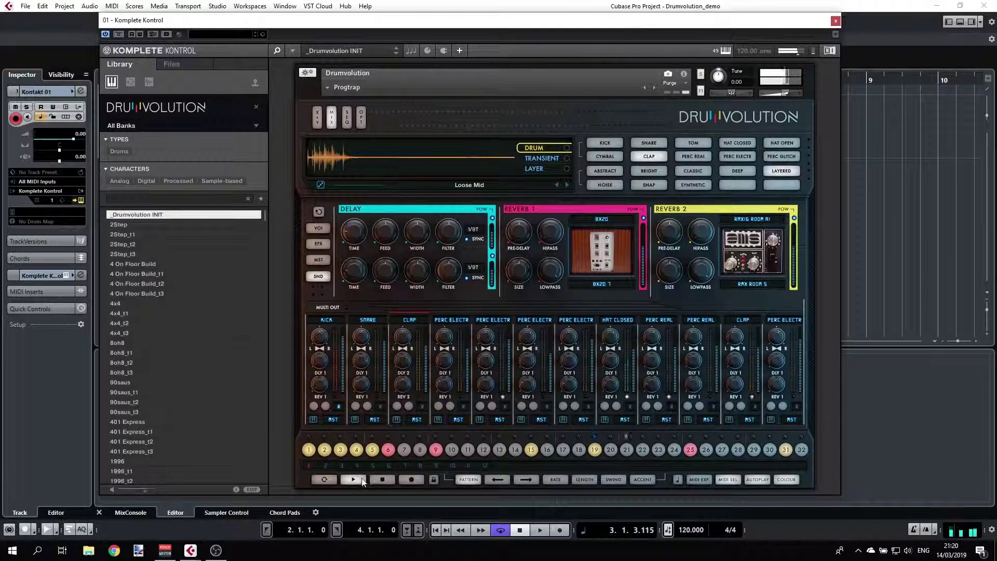
pyautogui.click(381, 478)
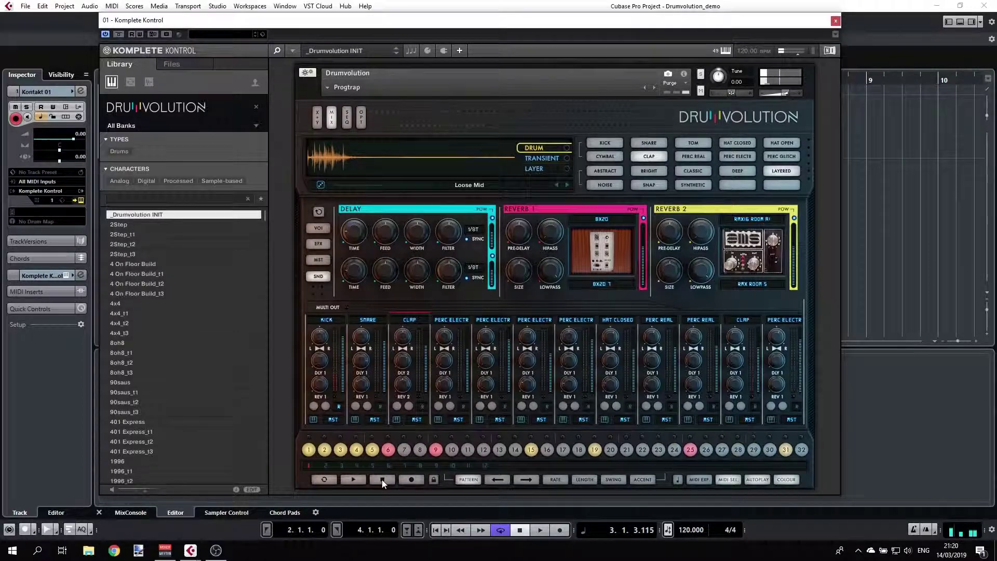
pyautogui.click(367, 320)
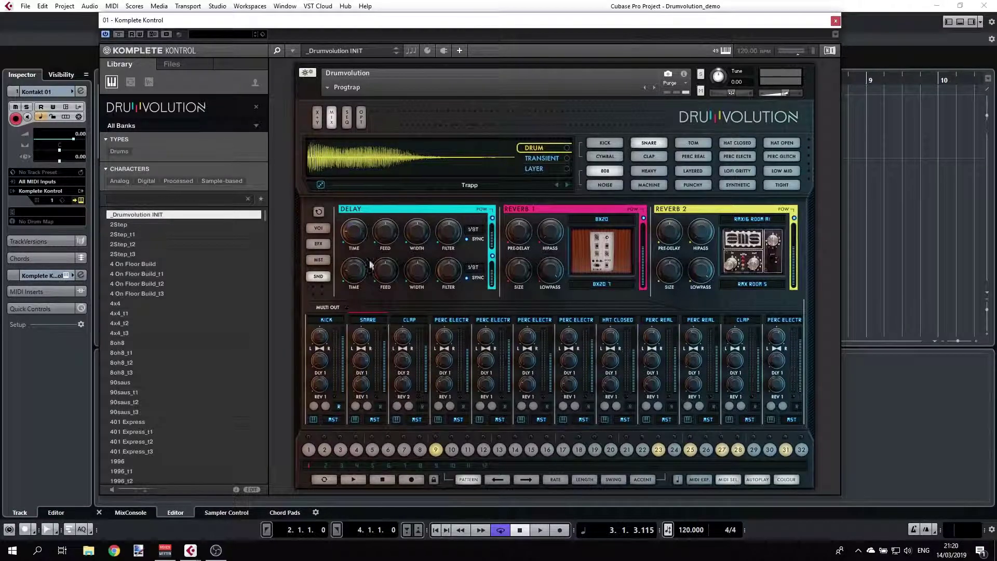
# - Set the pattern length to 8 steps, start playback, and lower the clap velocities on steps 1–5
pyautogui.click(347, 117)
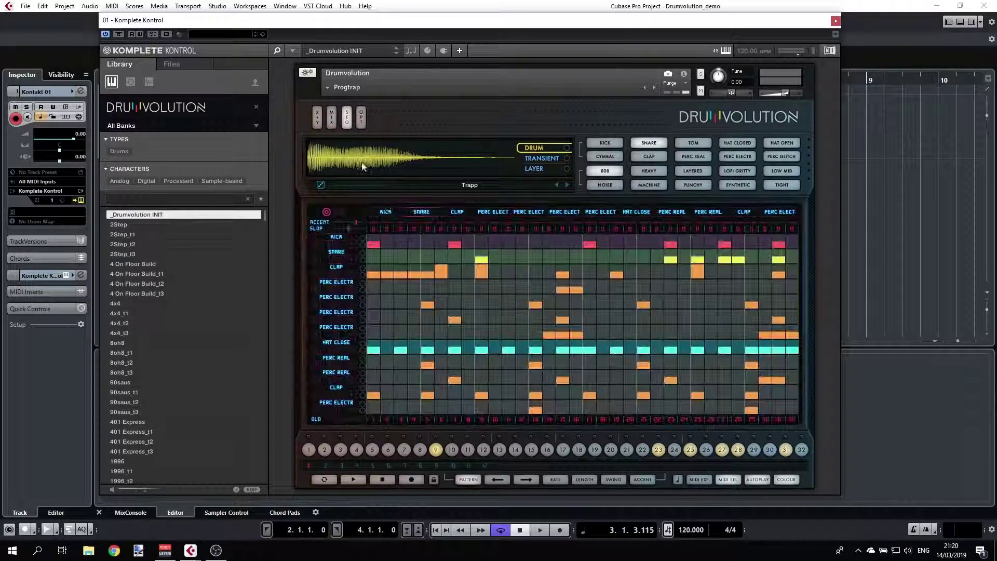
pyautogui.click(591, 481)
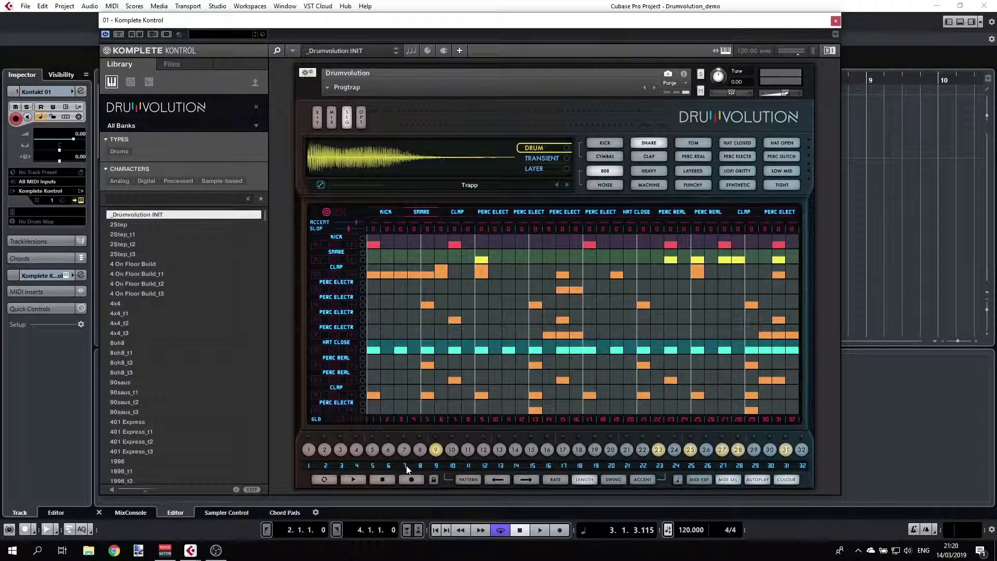
pyautogui.click(388, 466)
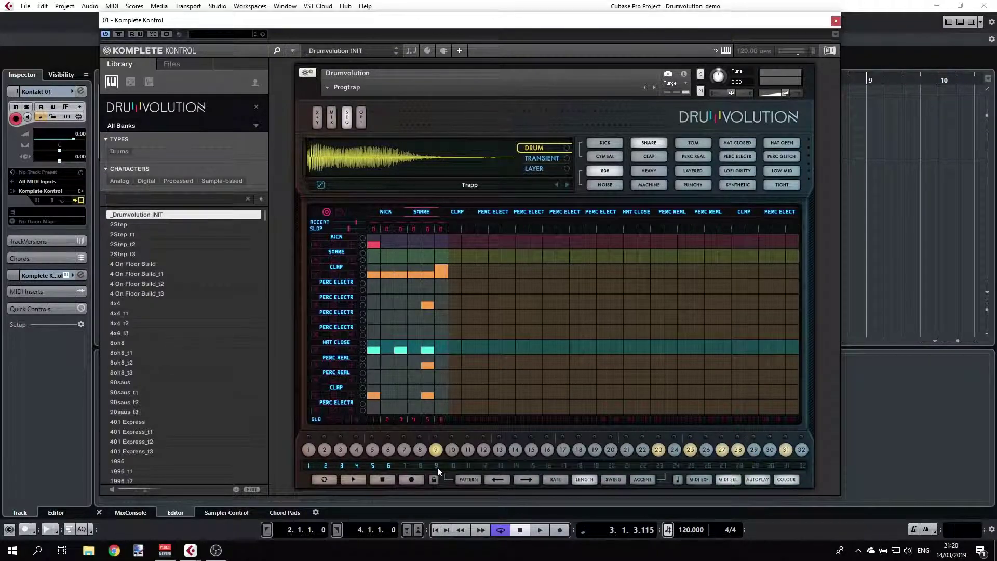
pyautogui.click(437, 467)
pyautogui.click(421, 467)
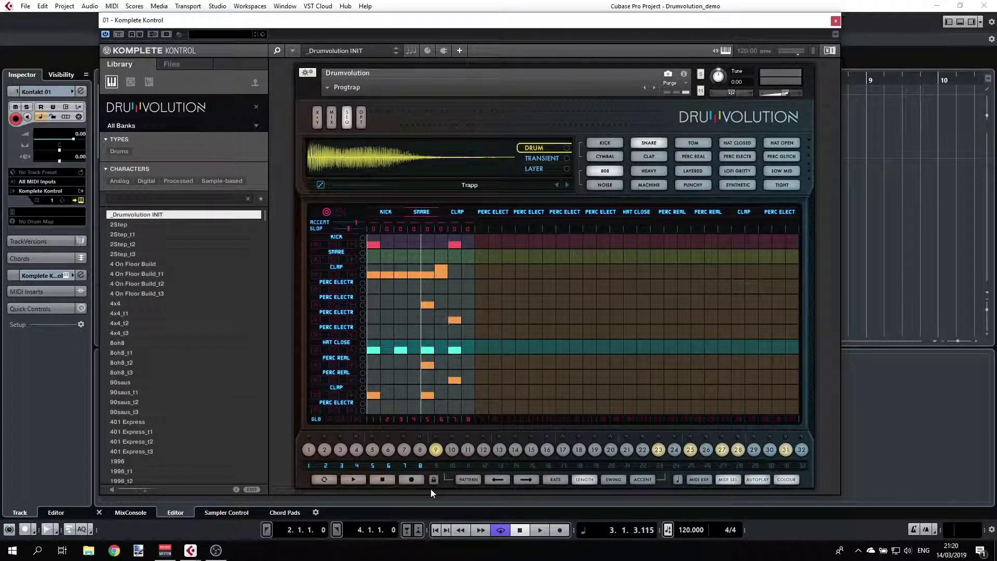
pyautogui.click(355, 479)
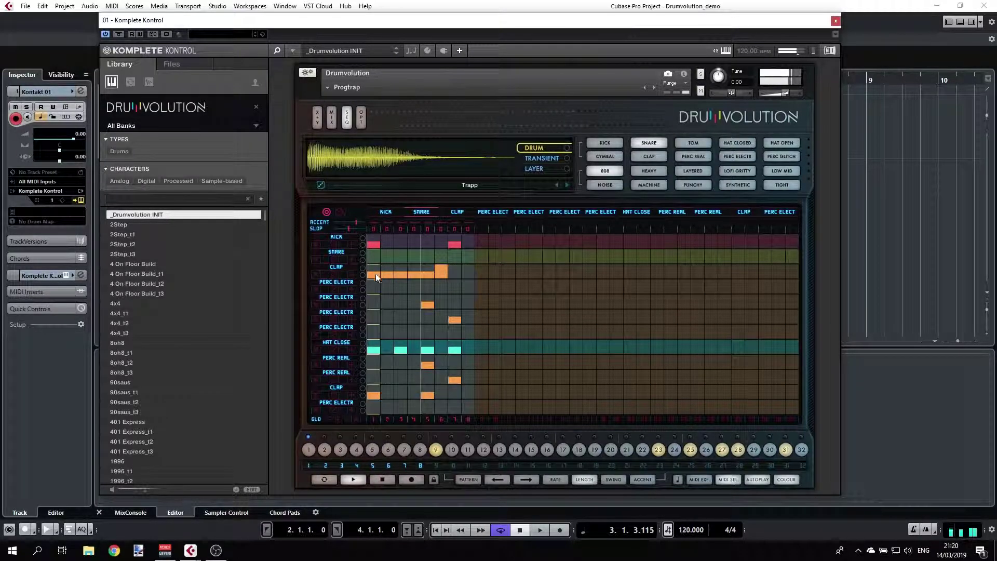
pyautogui.moveTo(376, 273)
pyautogui.mouseDown()
pyautogui.moveTo(414, 278)
pyautogui.moveTo(418, 293)
pyautogui.moveTo(397, 279)
pyautogui.moveTo(391, 313)
pyautogui.moveTo(376, 278)
pyautogui.moveTo(370, 317)
pyautogui.mouseUp()
pyautogui.click(428, 276)
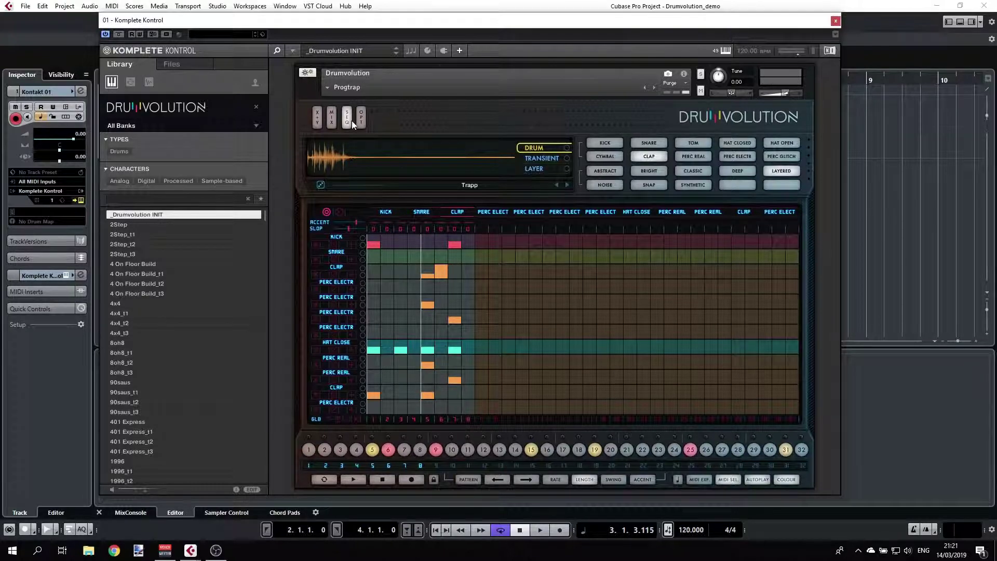
# - On the mixer page, move MIDI output from the CLAP channel to the first PERC ELECTR channel
pyautogui.click(331, 120)
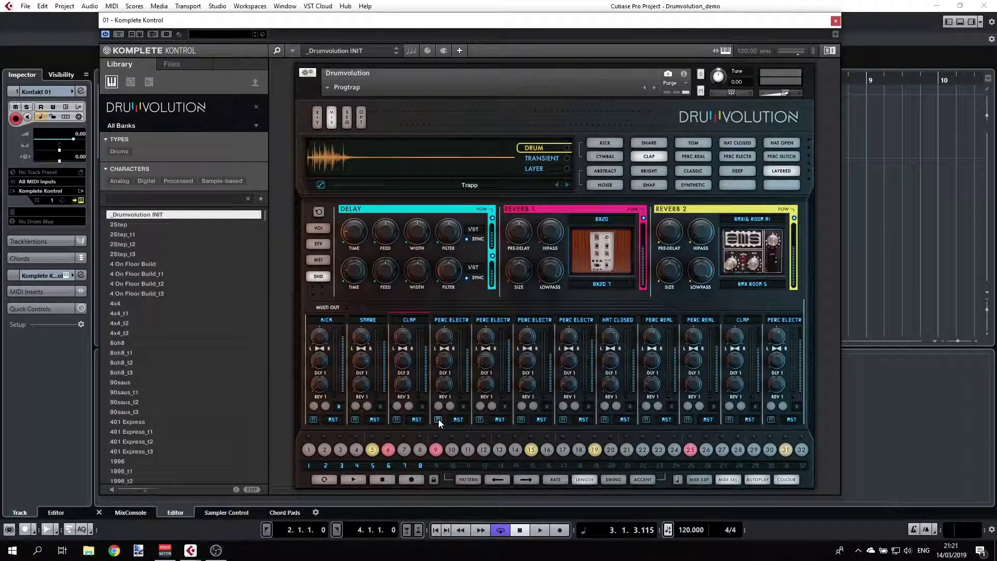
pyautogui.click(396, 420)
pyautogui.click(397, 406)
pyautogui.click(452, 321)
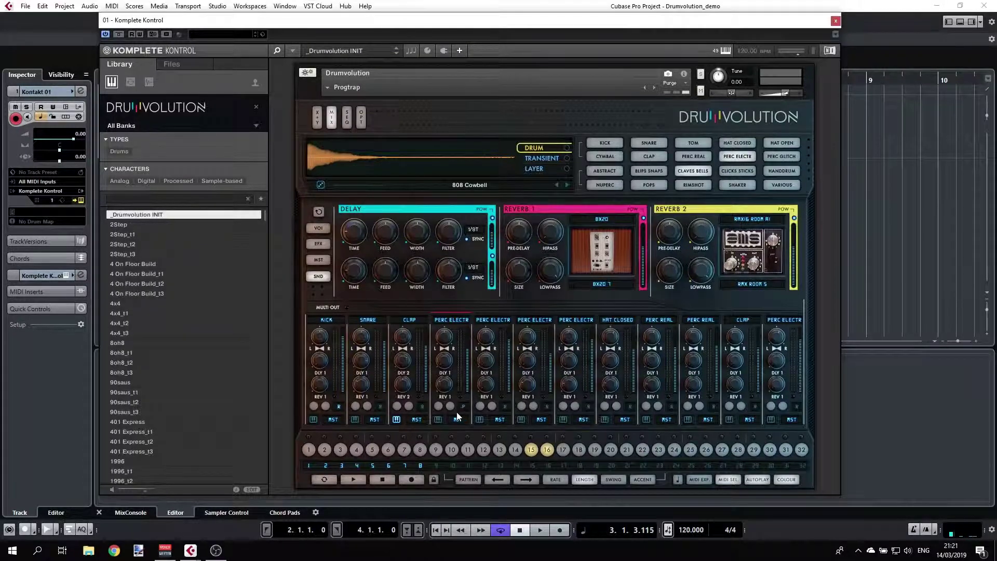
pyautogui.click(437, 419)
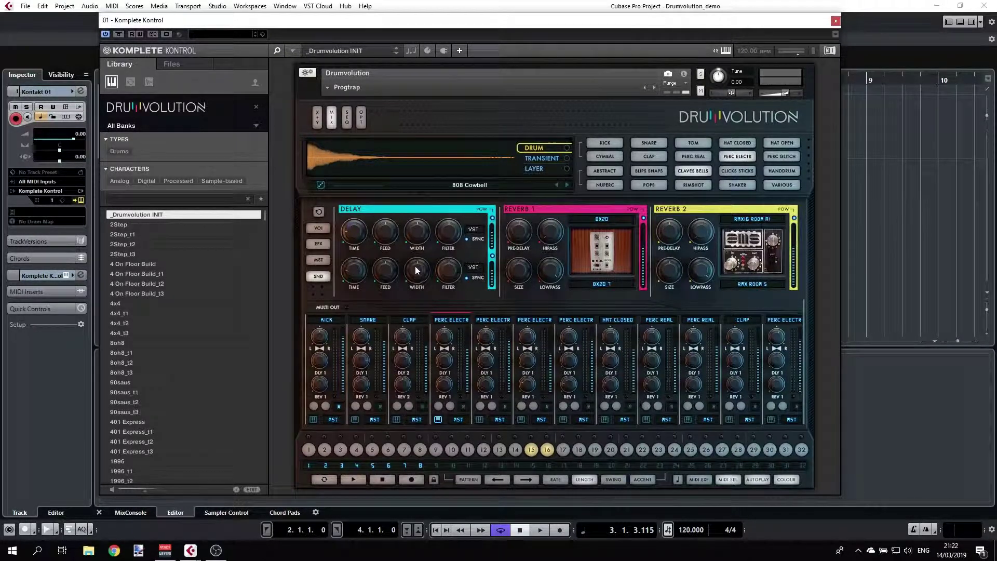
# - Replace the Progtrap preset with '_Drumvolution INIT' from the step grid, leaving an empty pattern
pyautogui.click(347, 124)
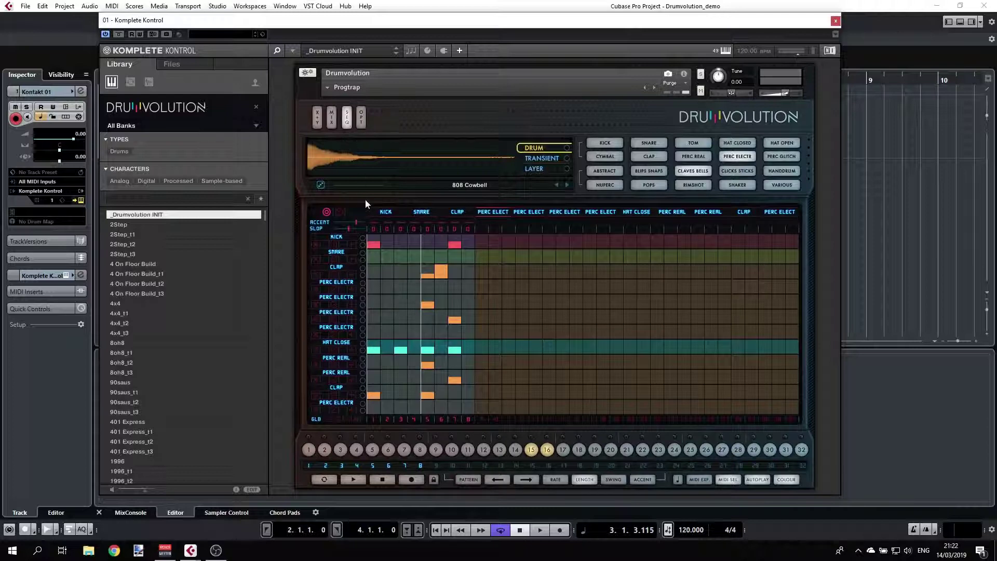
pyautogui.click(439, 263)
pyautogui.click(328, 87)
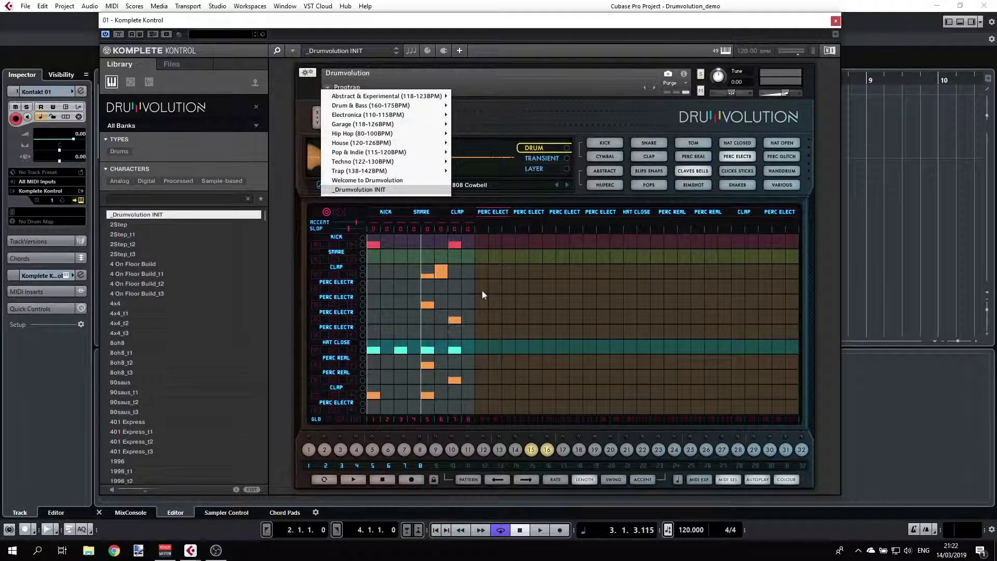
pyautogui.press('Return')
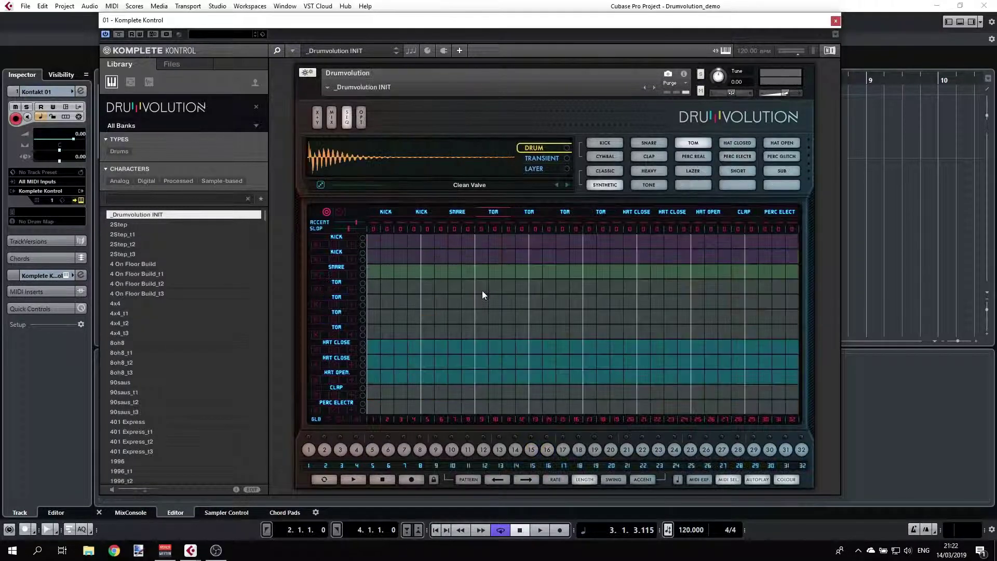
# - Set the pattern to 8 steps and program kicks on steps 1 and 5 with a snare on 5
pyautogui.click(375, 245)
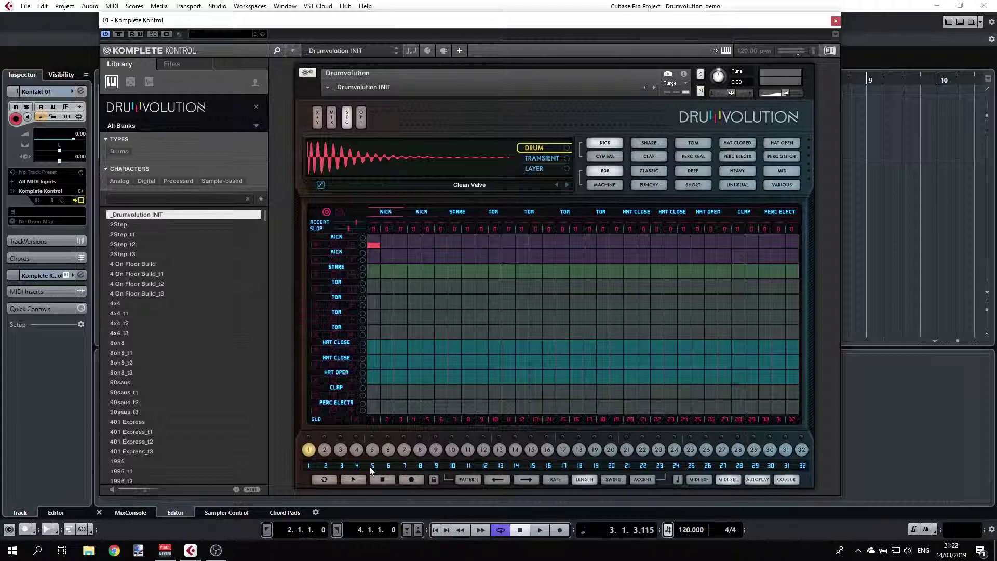
pyautogui.click(420, 466)
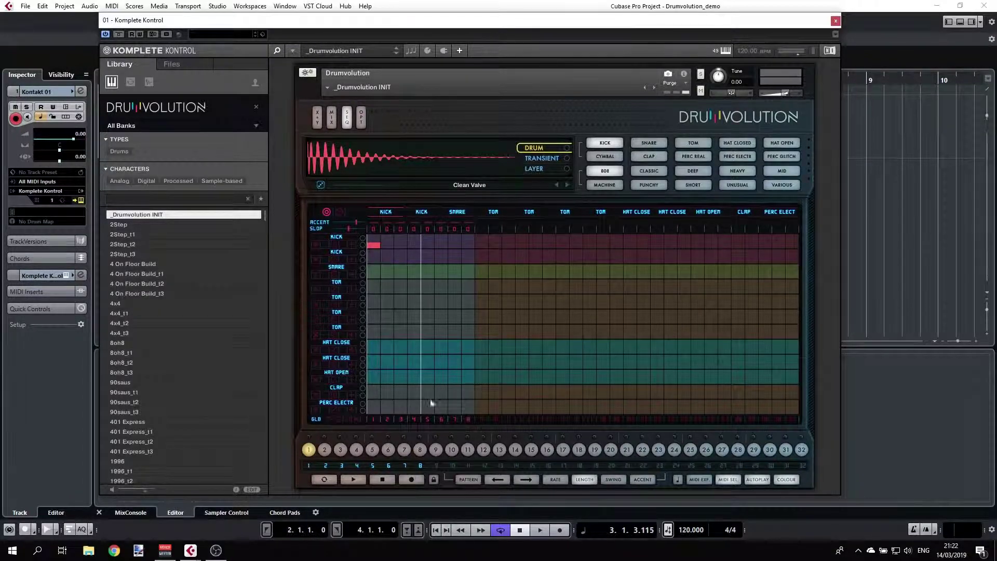
pyautogui.click(355, 479)
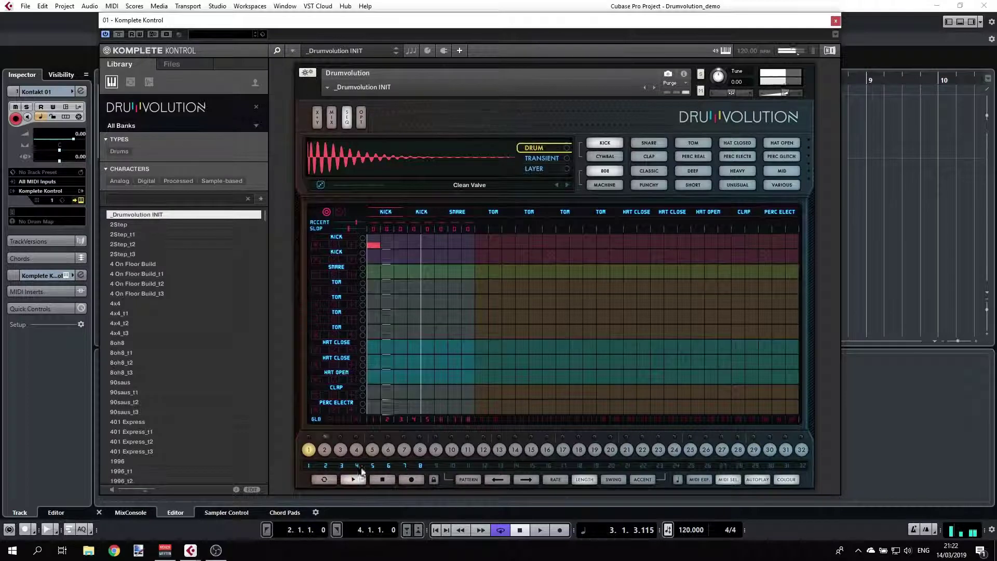
pyautogui.click(427, 244)
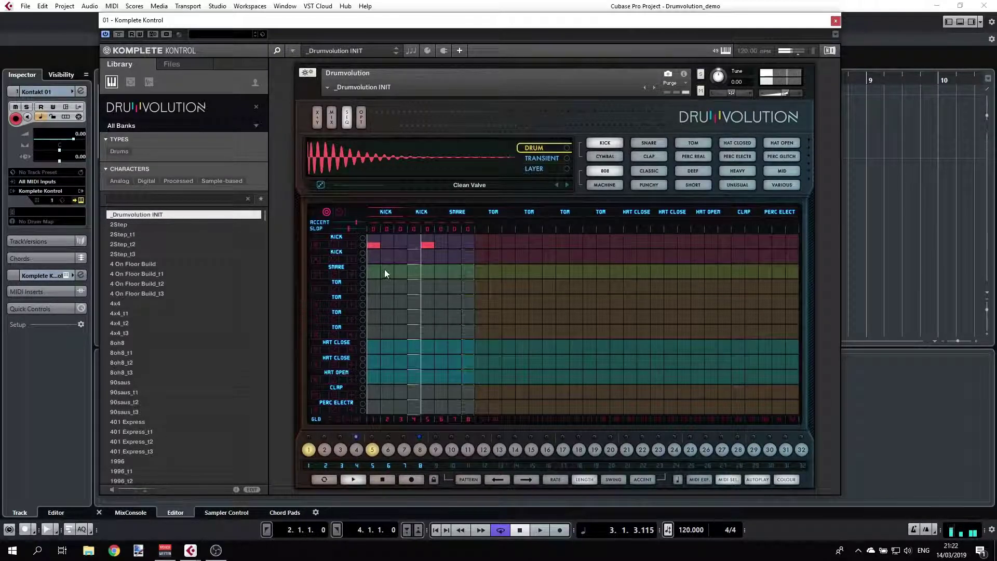
pyautogui.click(417, 274)
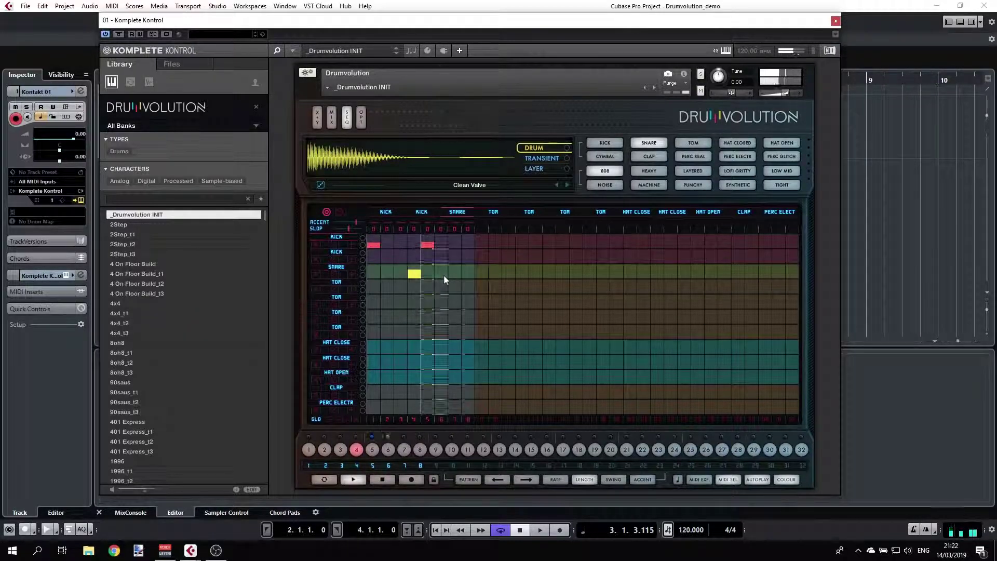
pyautogui.click(426, 274)
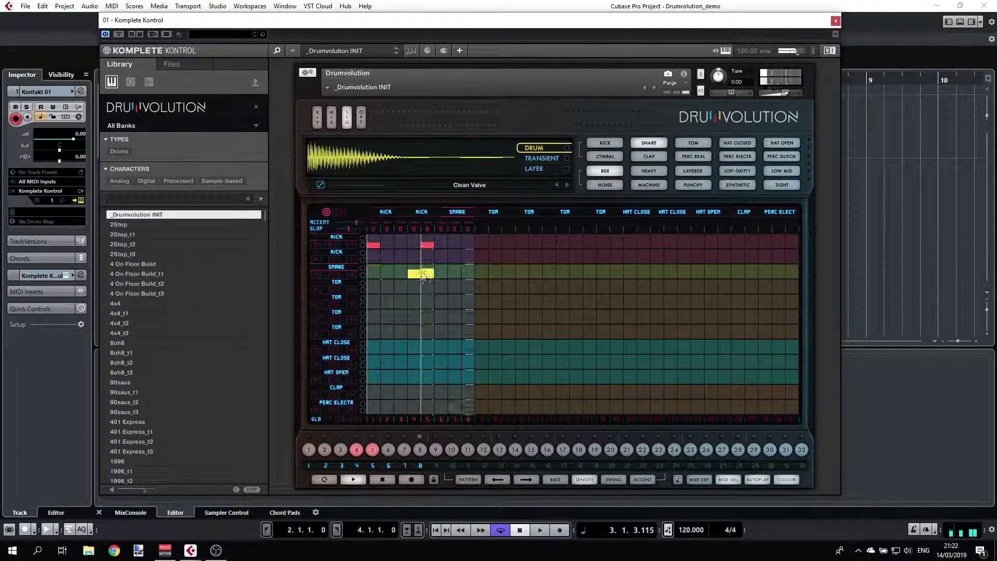
pyautogui.click(414, 273)
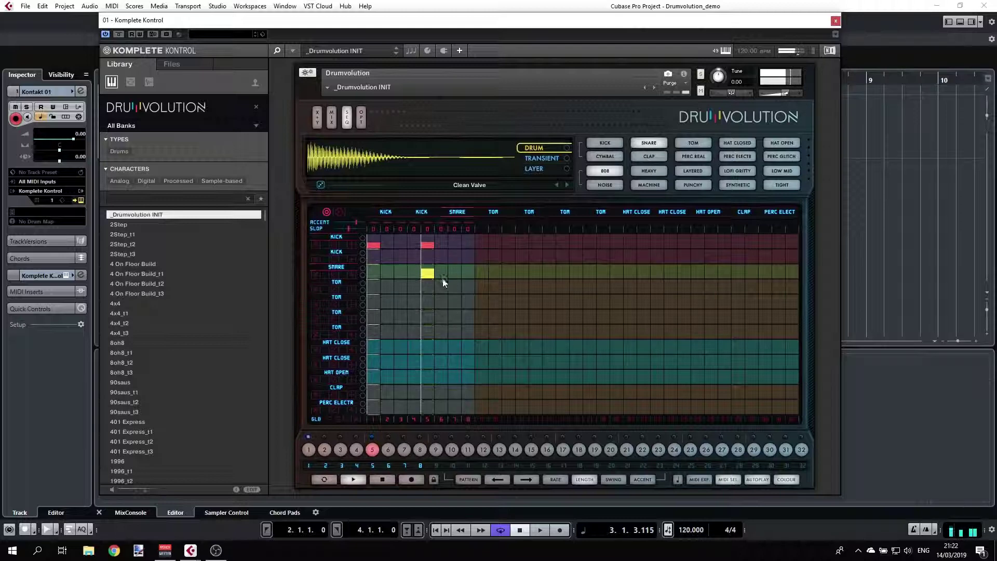
# - Add a soft snare on step 6, a tom on step 8, and closed hats across all steps
pyautogui.click(440, 277)
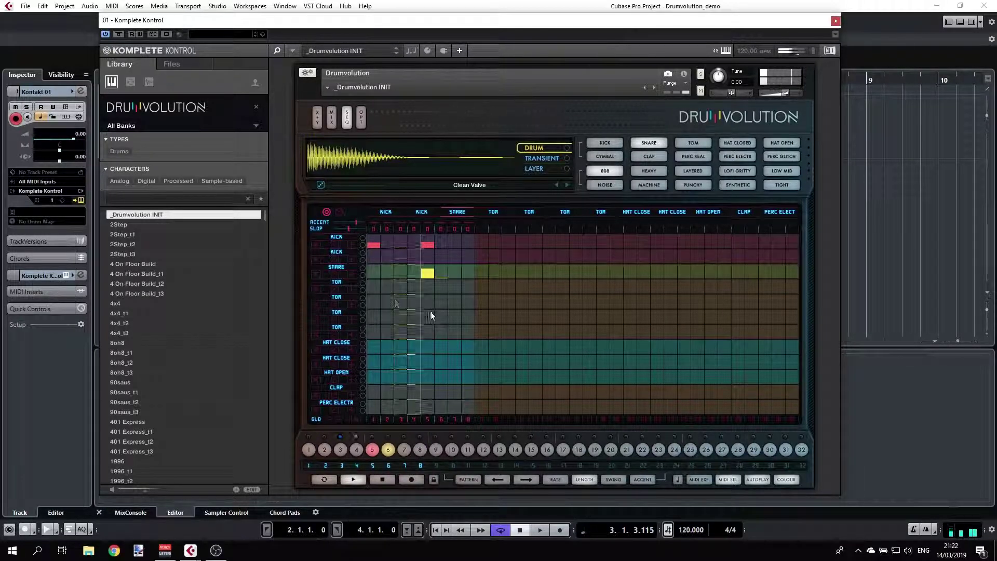
pyautogui.click(470, 307)
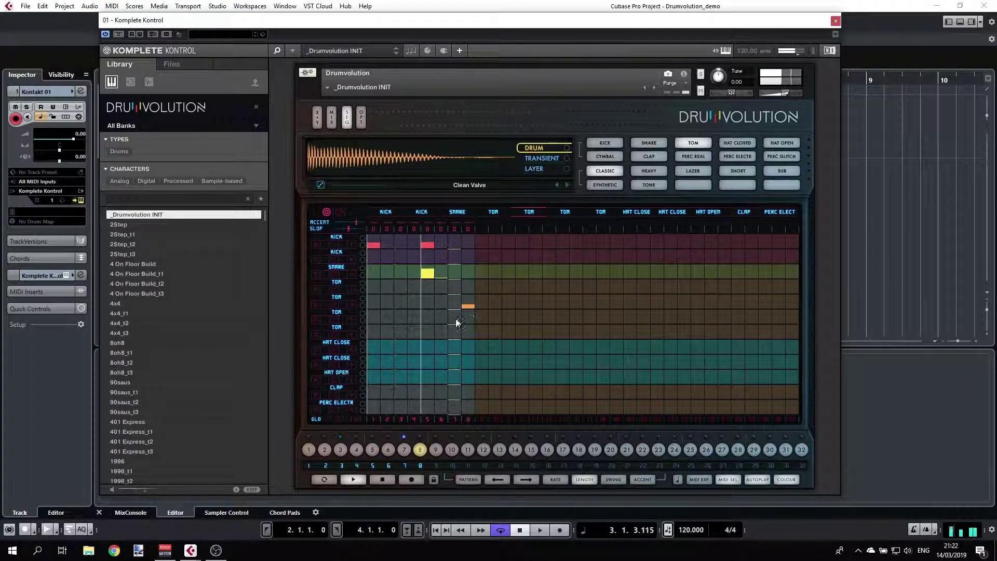
pyautogui.click(374, 352)
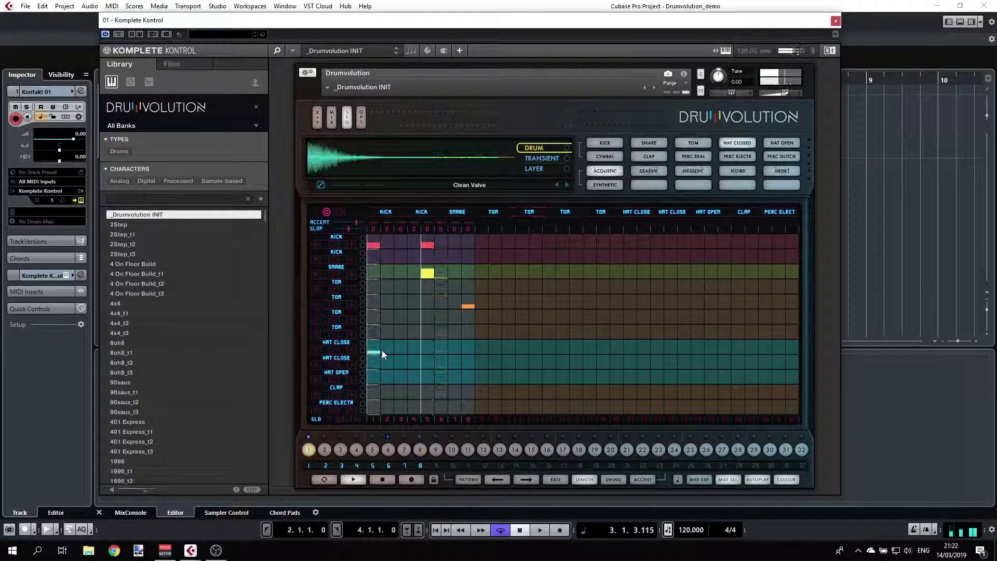
pyautogui.click(376, 367)
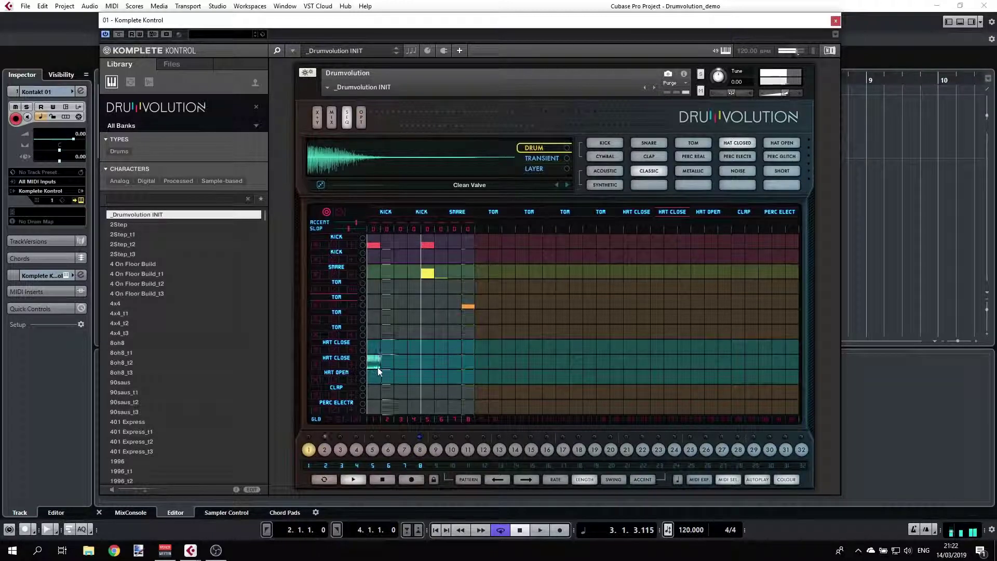
pyautogui.moveTo(378, 366); pyautogui.dragTo(470, 368)
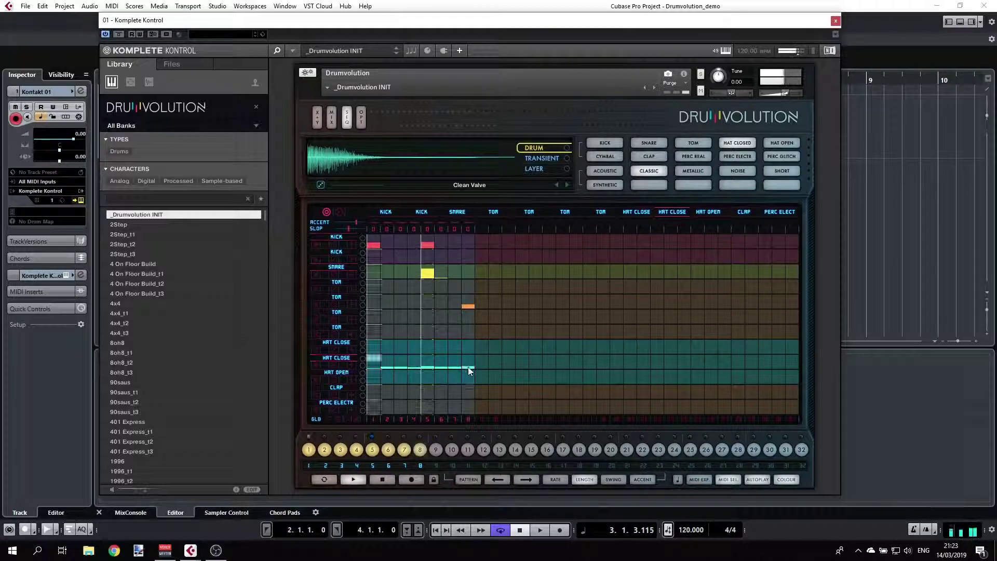
pyautogui.click(388, 478)
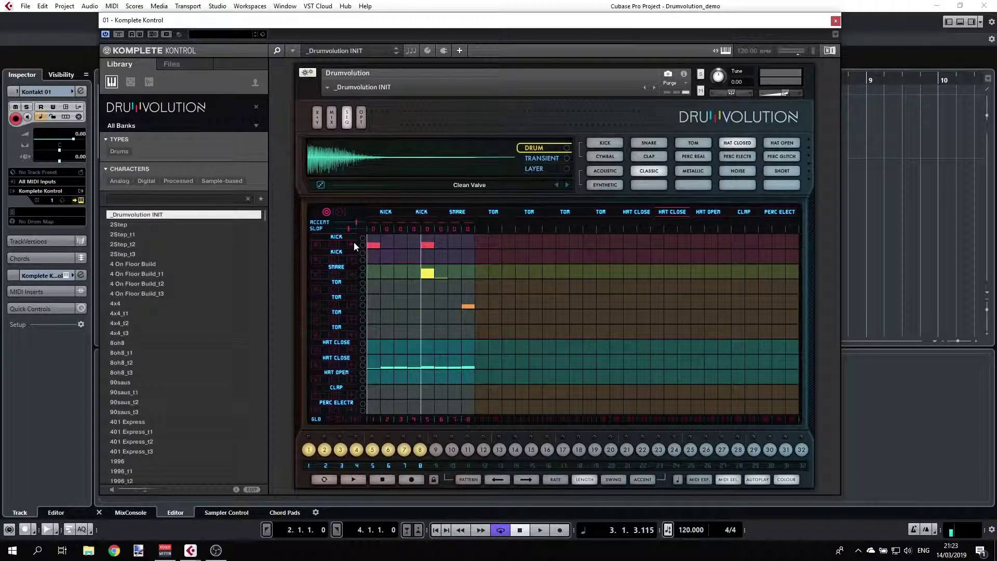
# - Lower and vary the closed hi-hat velocities across steps 1–8, then return to the full grid
pyautogui.click(352, 366)
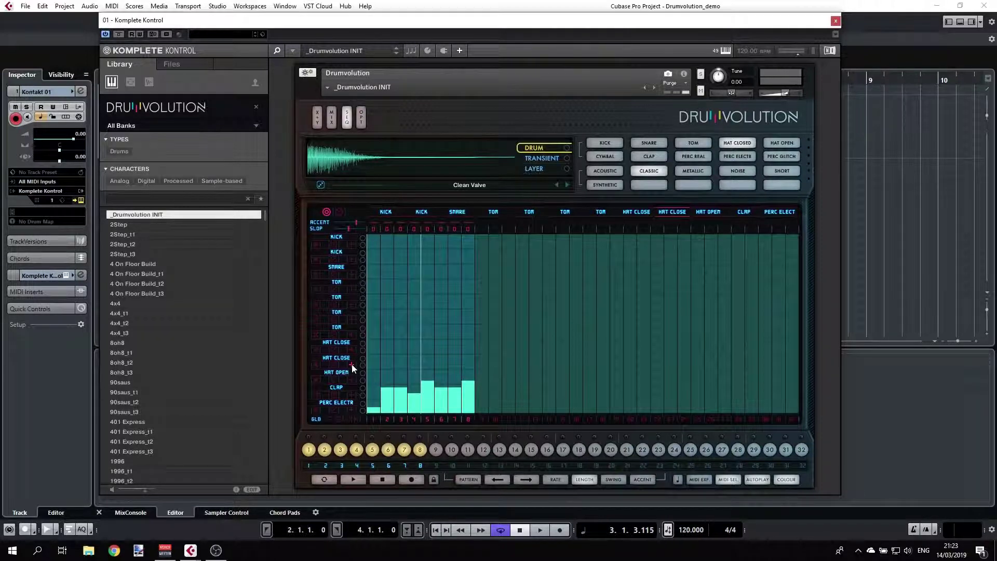
pyautogui.moveTo(373, 358)
pyautogui.mouseDown()
pyautogui.moveTo(393, 309)
pyautogui.moveTo(442, 375)
pyautogui.moveTo(467, 335)
pyautogui.moveTo(461, 326)
pyautogui.moveTo(374, 328)
pyautogui.moveTo(372, 346)
pyautogui.moveTo(392, 361)
pyautogui.moveTo(468, 367)
pyautogui.mouseUp()
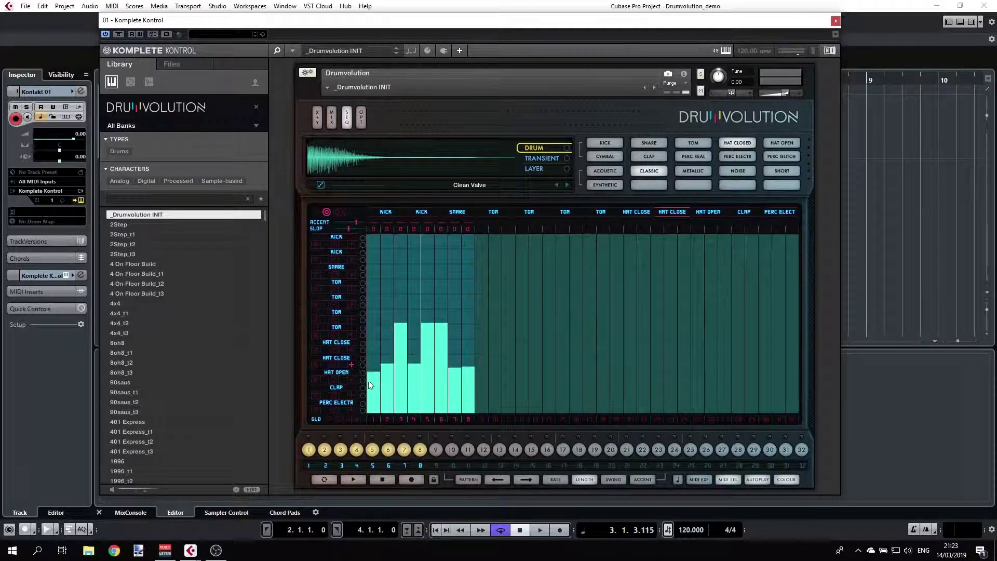
pyautogui.moveTo(370, 384)
pyautogui.mouseDown()
pyautogui.moveTo(401, 368)
pyautogui.moveTo(464, 376)
pyautogui.mouseUp()
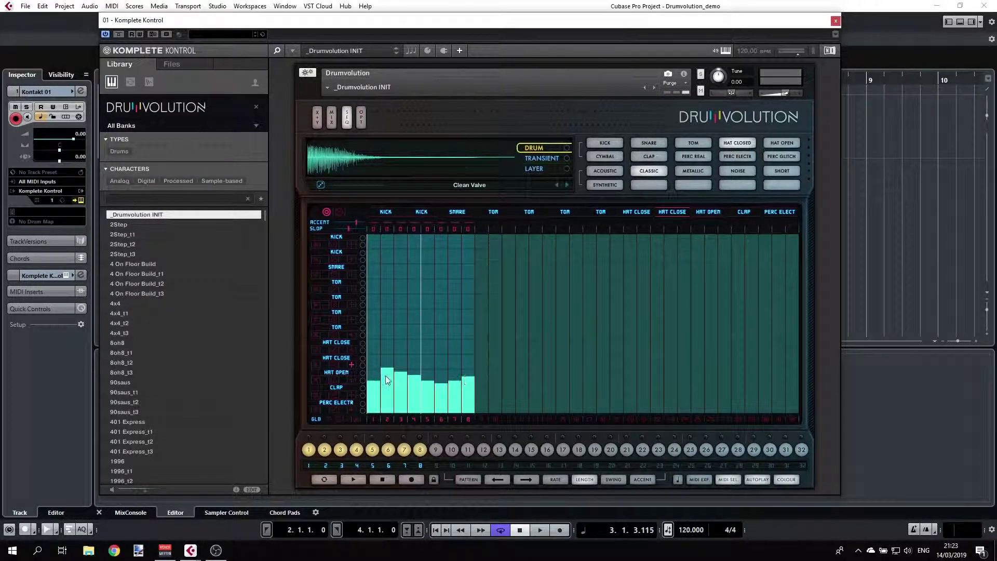
pyautogui.click(350, 365)
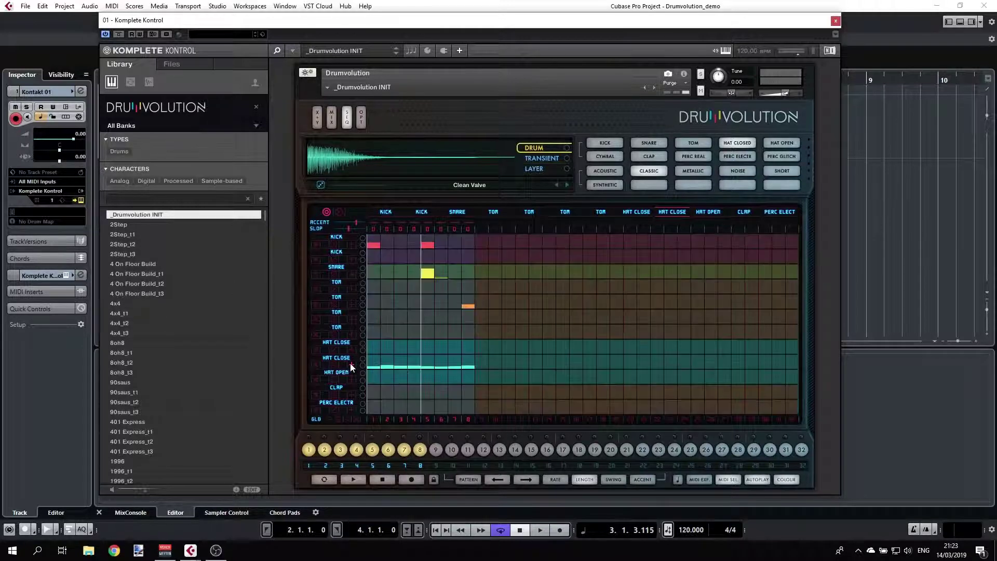
# - Open the closed hi-hat's parameter lanes and draw trial values across steps 1–8, auditioning them
pyautogui.click(338, 213)
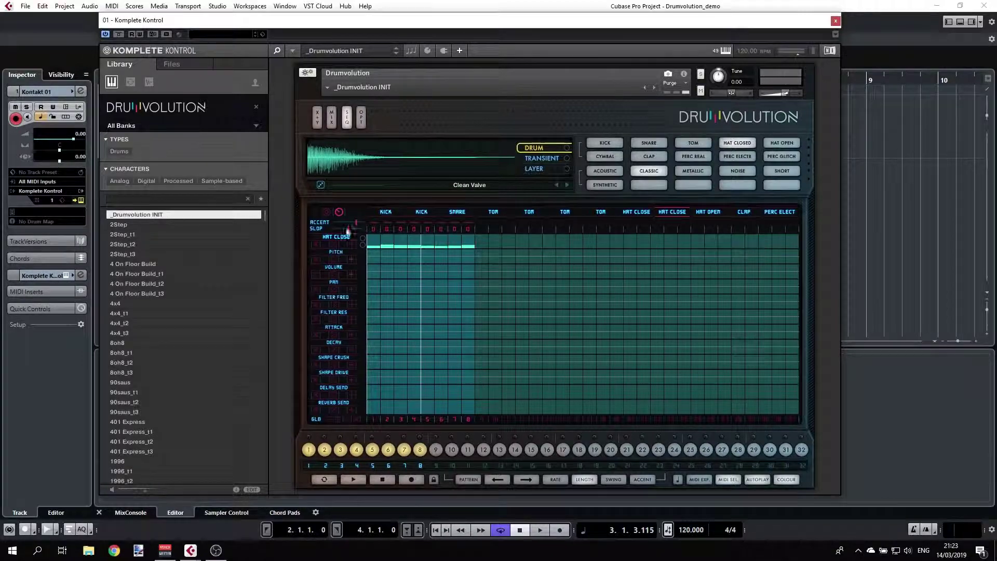
pyautogui.click(318, 119)
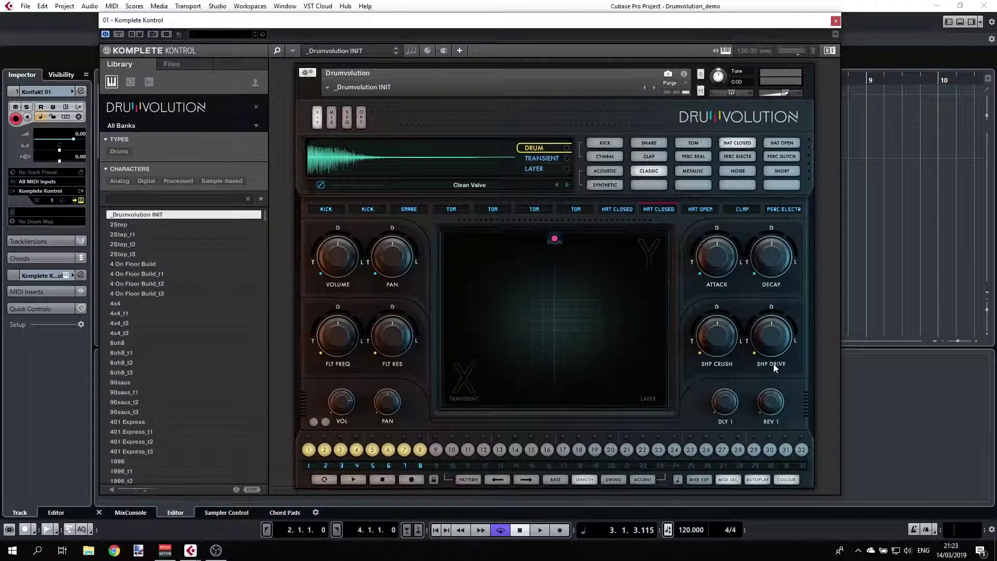
pyautogui.click(331, 119)
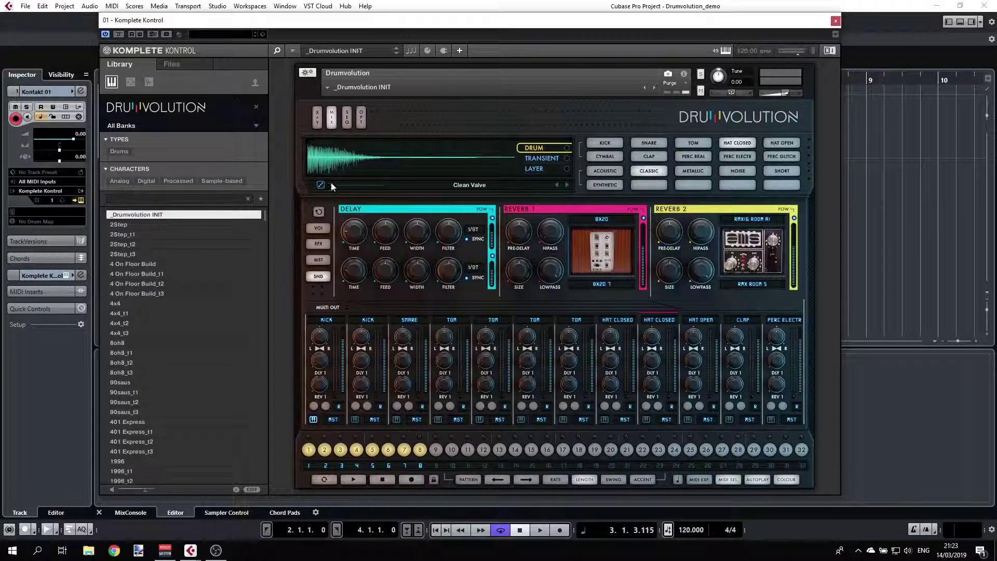
pyautogui.click(347, 118)
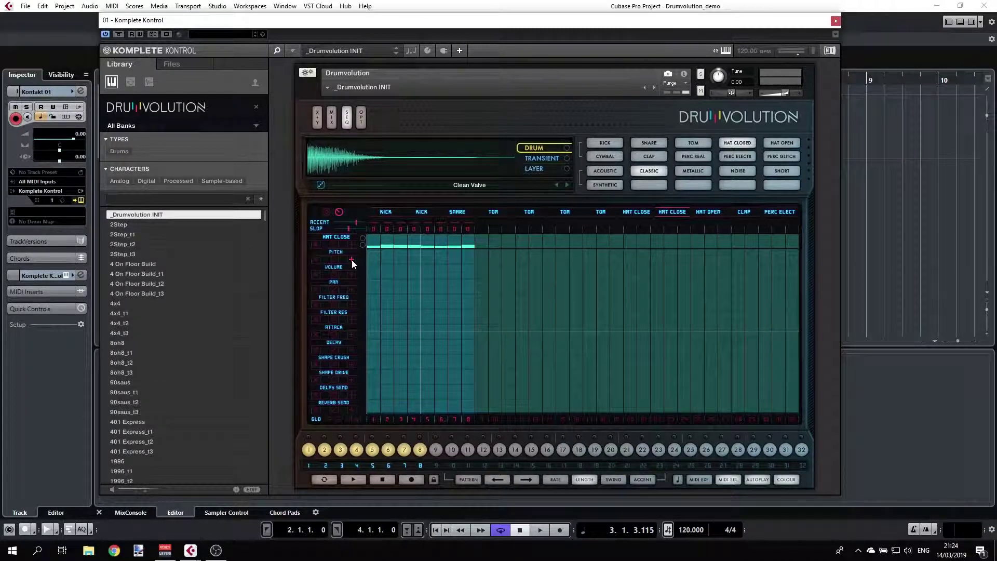
pyautogui.moveTo(391, 350)
pyautogui.mouseDown()
pyautogui.moveTo(454, 353)
pyautogui.moveTo(472, 385)
pyautogui.mouseUp()
pyautogui.click(355, 480)
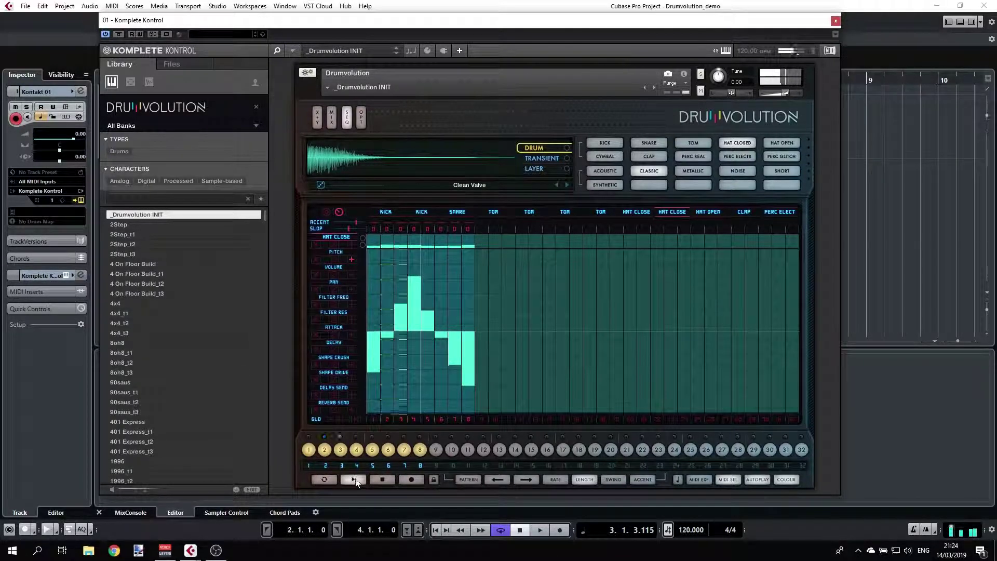
pyautogui.click(384, 479)
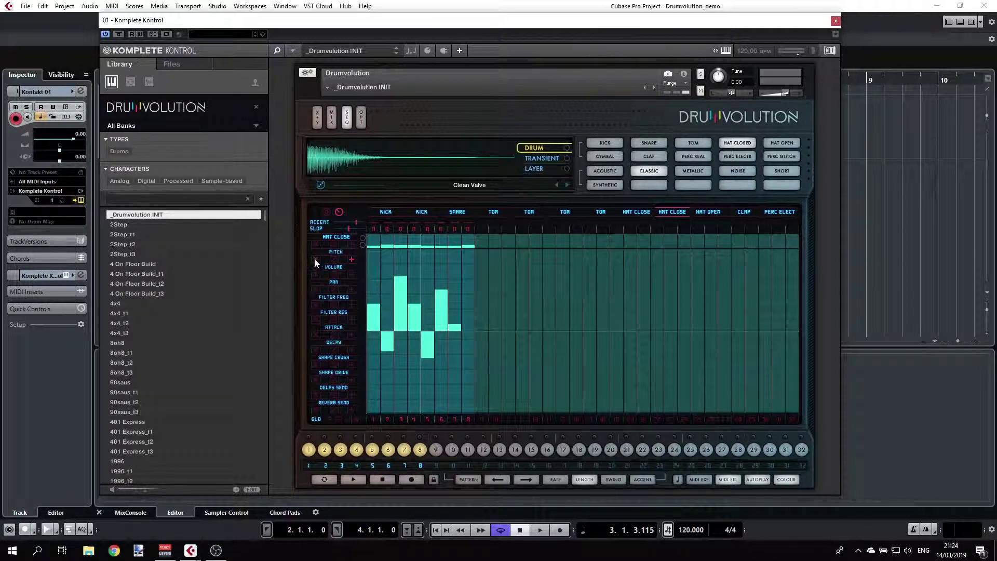
# - Redraw the hi-hat pan pattern across steps 1–7, tweaking steps 2 and 3, then return to the drum grid
pyautogui.click(315, 259)
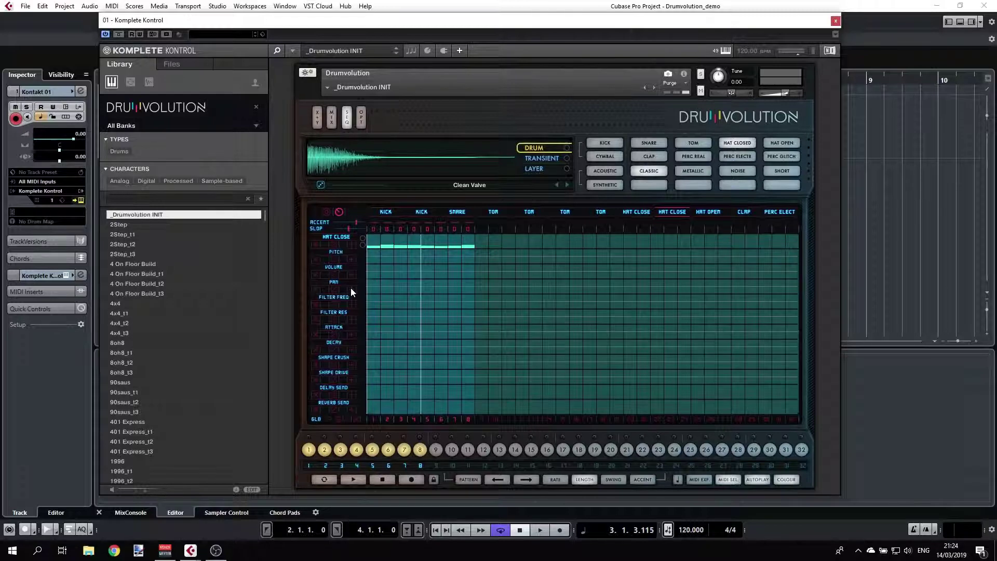
pyautogui.moveTo(379, 375)
pyautogui.mouseDown()
pyautogui.moveTo(420, 279)
pyautogui.moveTo(459, 357)
pyautogui.mouseUp()
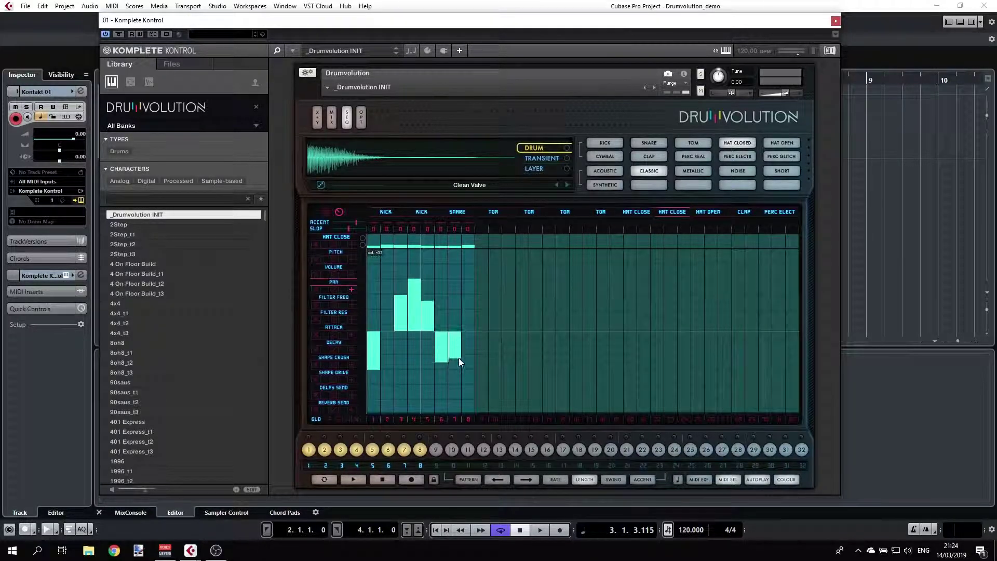
pyautogui.click(353, 479)
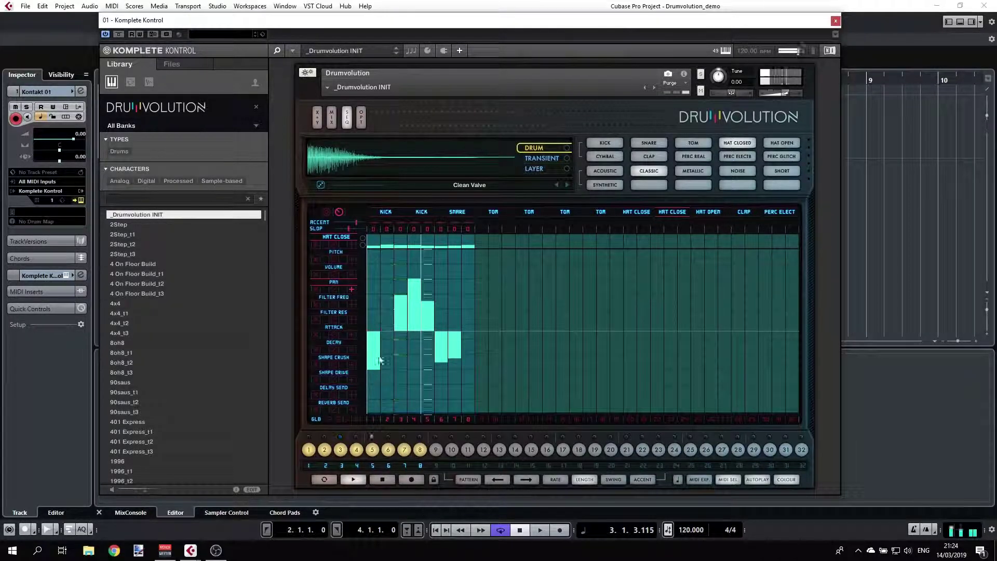
pyautogui.moveTo(382, 322)
pyautogui.mouseDown()
pyautogui.moveTo(388, 287)
pyautogui.moveTo(374, 355)
pyautogui.moveTo(368, 250)
pyautogui.moveTo(437, 344)
pyautogui.moveTo(443, 320)
pyautogui.moveTo(466, 311)
pyautogui.moveTo(477, 356)
pyautogui.moveTo(463, 354)
pyautogui.moveTo(454, 253)
pyautogui.mouseUp()
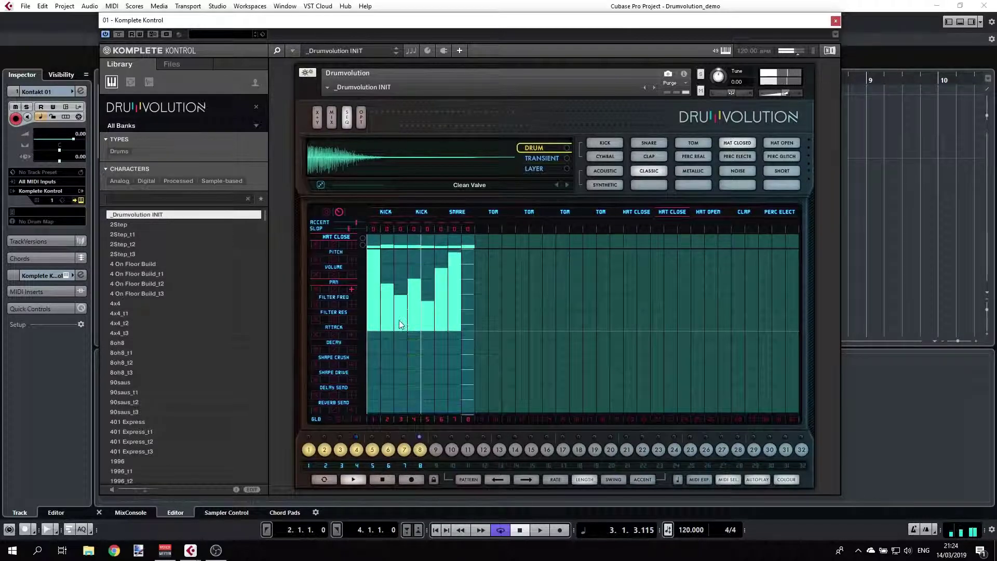
pyautogui.moveTo(392, 270)
pyautogui.mouseDown()
pyautogui.moveTo(397, 322)
pyautogui.moveTo(444, 400)
pyautogui.moveTo(468, 325)
pyautogui.mouseUp()
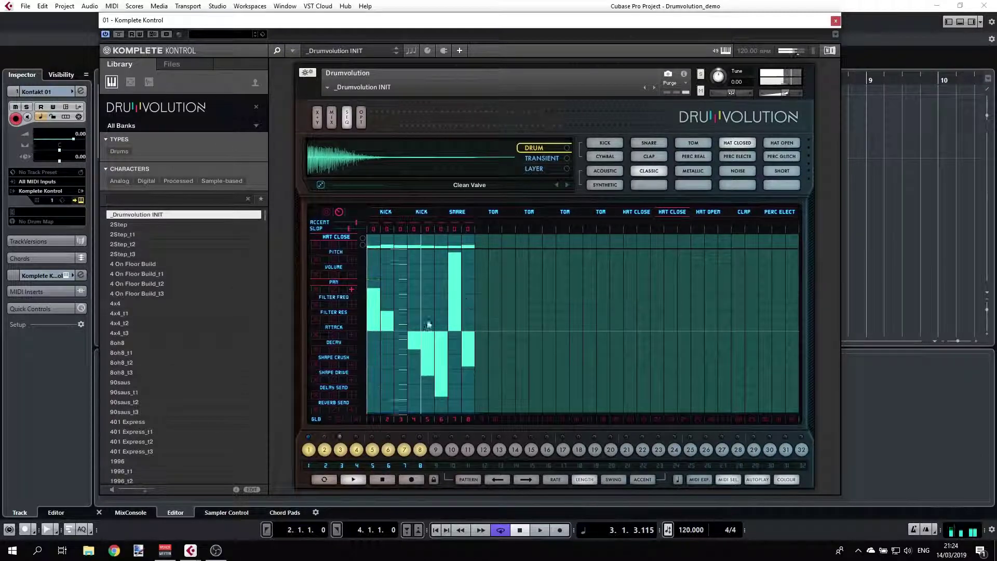
pyautogui.click(401, 356)
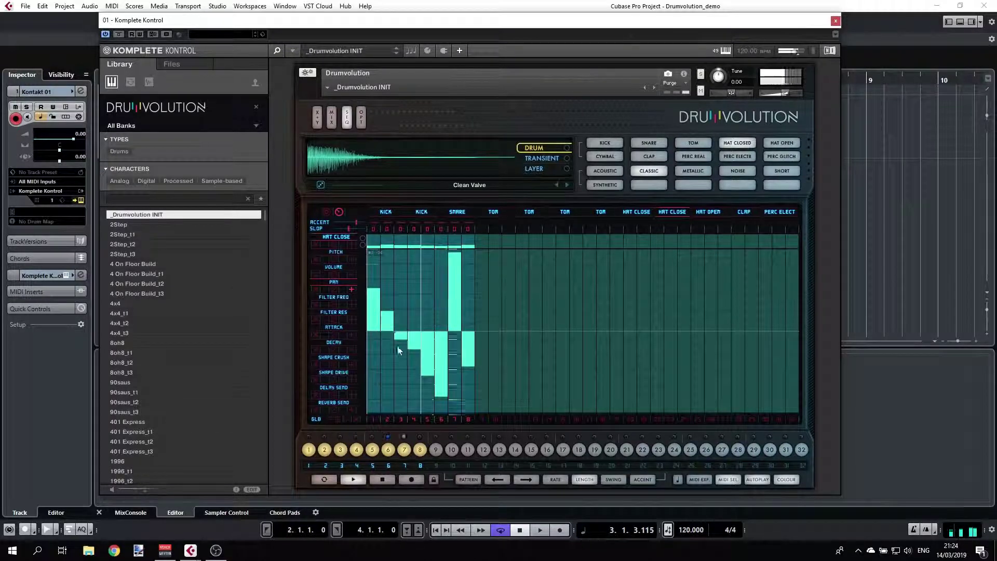
pyautogui.click(386, 270)
pyautogui.click(327, 212)
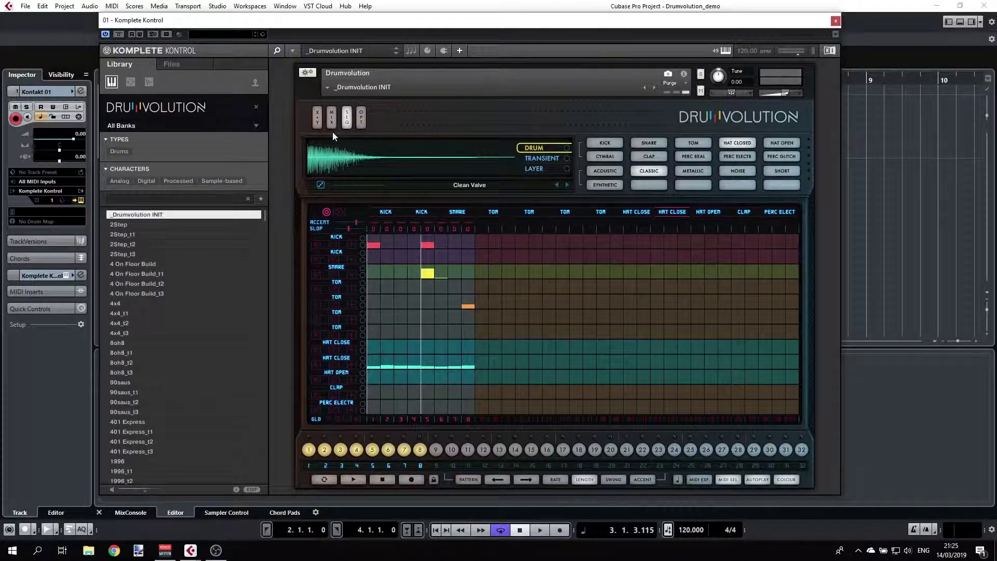
# - Load the Breaky preset, then switch to the Drum & Bass 'Hectic' preset
pyautogui.click(327, 88)
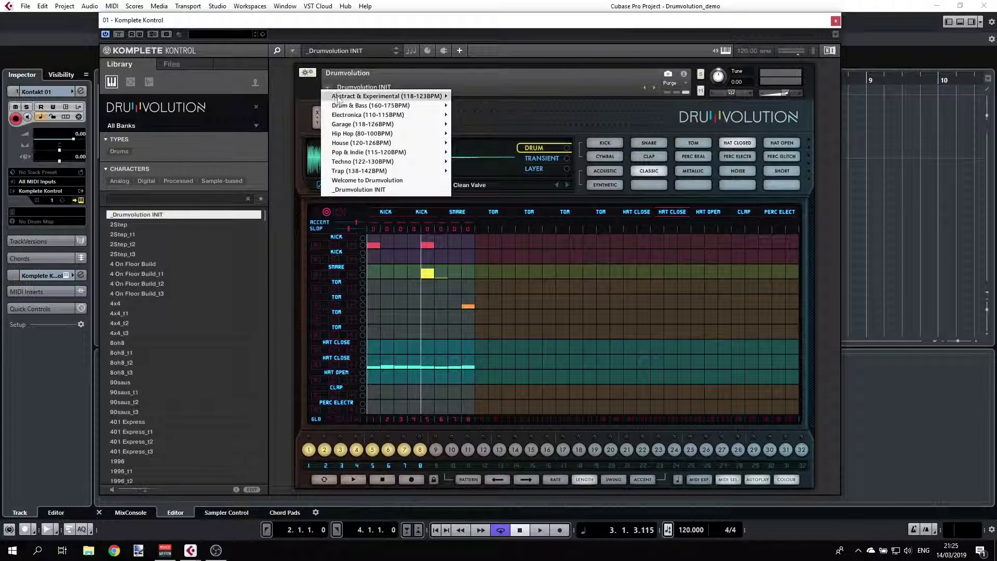
pyautogui.moveTo(395, 114)
pyautogui.click(472, 120)
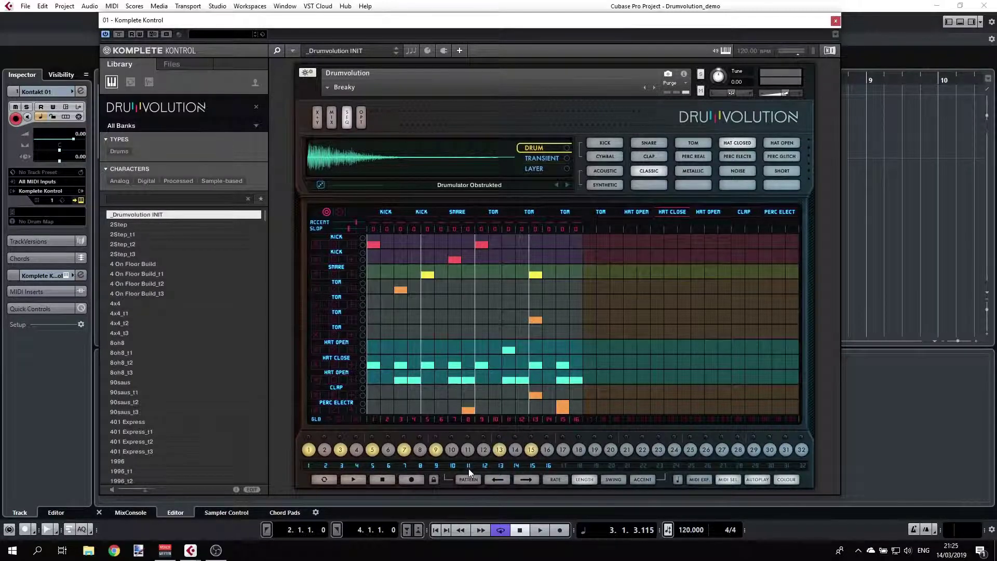
pyautogui.click(328, 91)
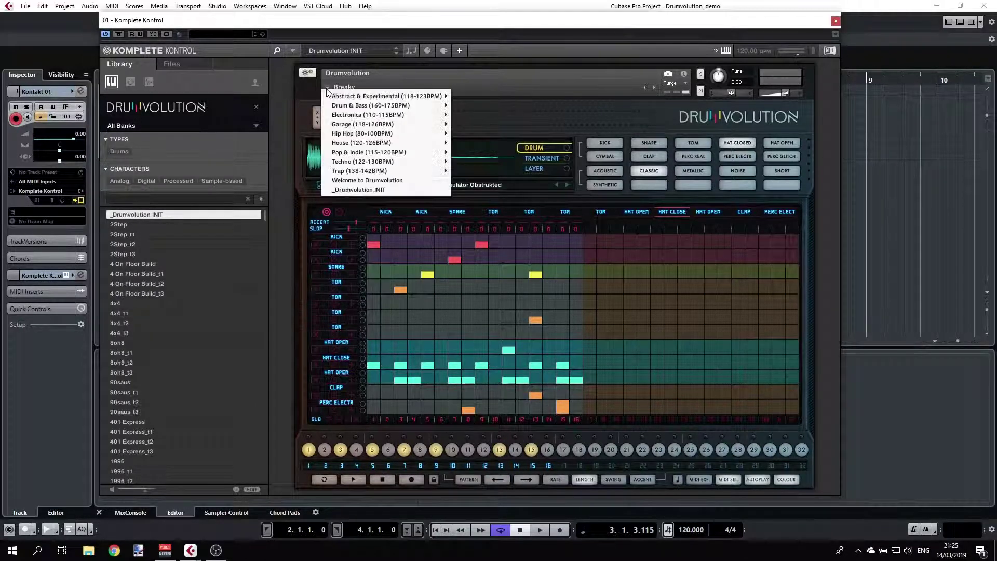
pyautogui.moveTo(361, 119)
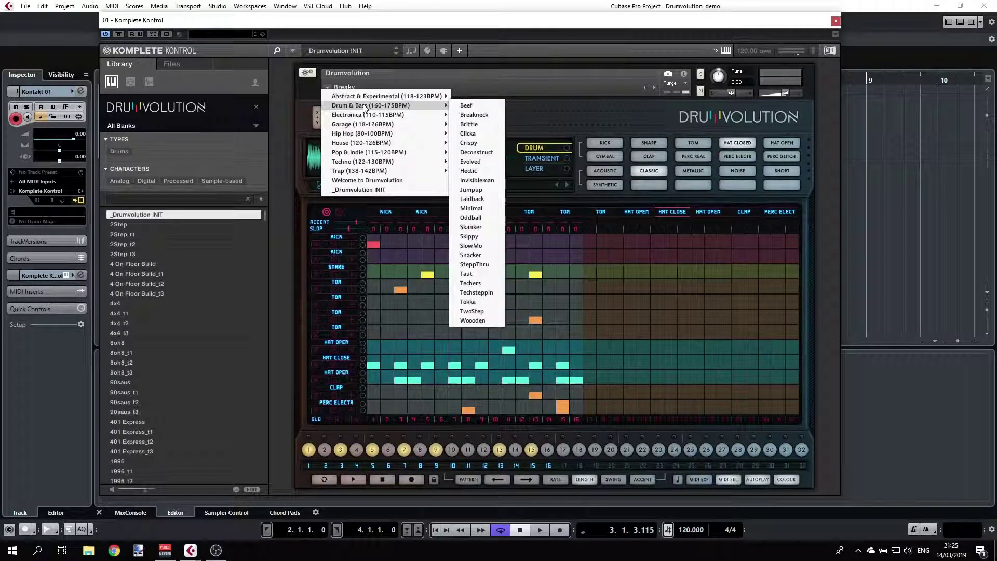
pyautogui.click(485, 172)
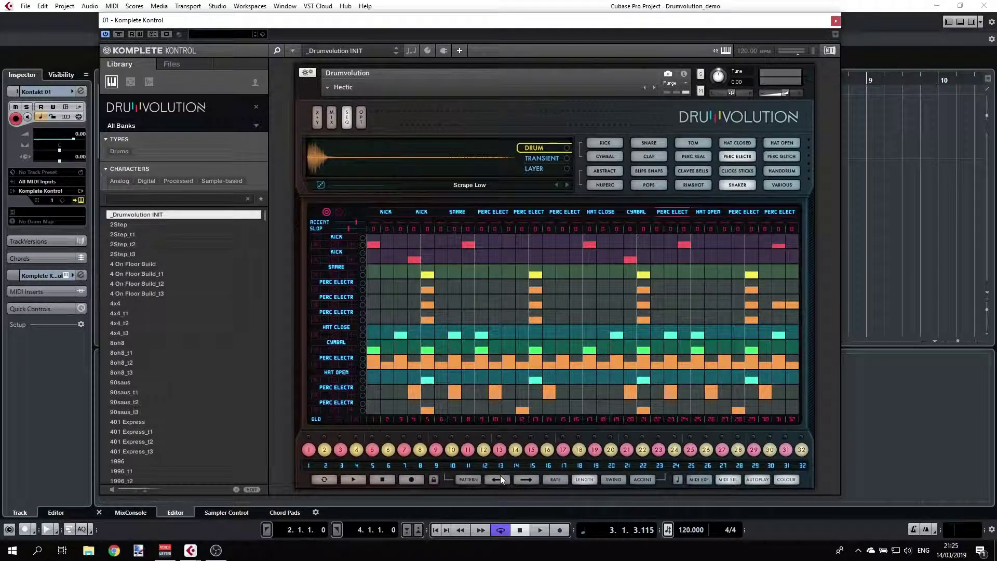
# - Chain pattern slots 2 and 3 in the Hectic preset, then play and stop it
pyautogui.click(526, 479)
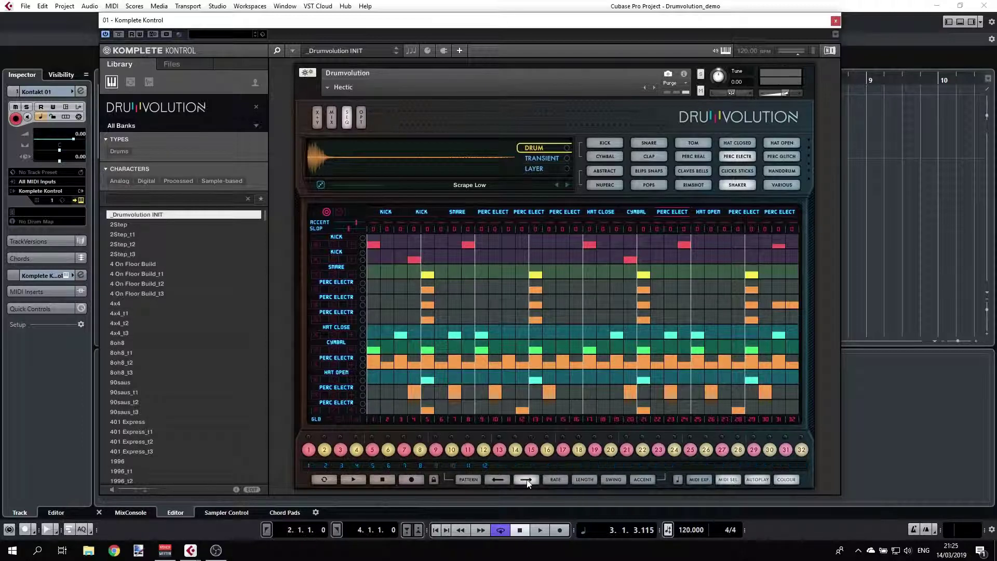
pyautogui.click(342, 468)
pyautogui.click(496, 479)
pyautogui.click(355, 481)
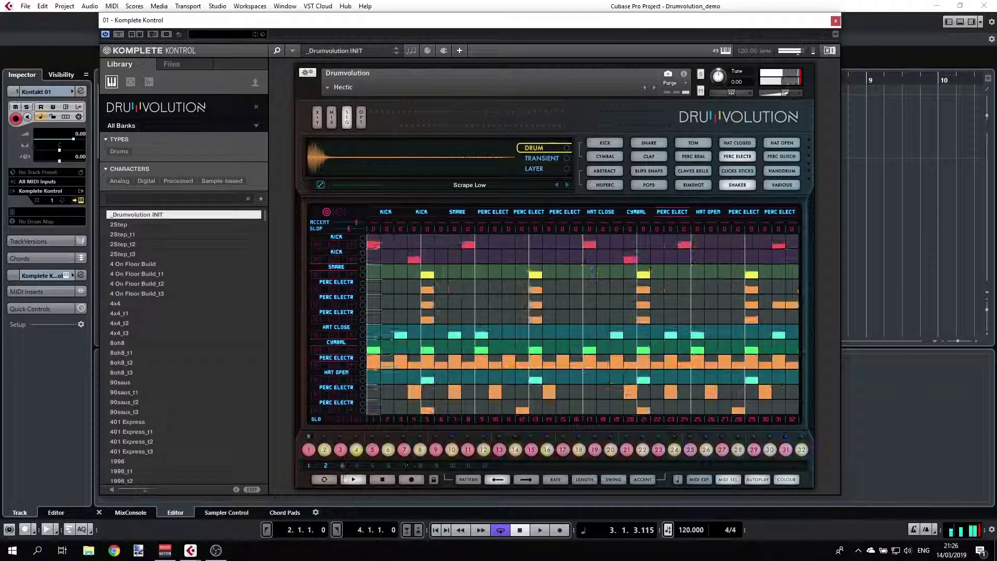
pyautogui.click(391, 482)
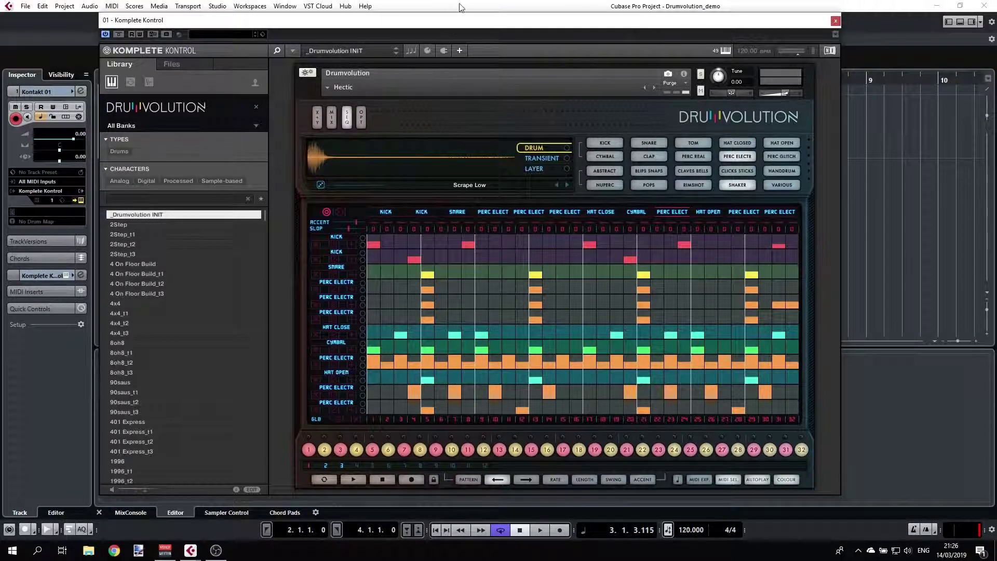
# - Export the Hectic pattern via MIDI EXP as a 'Kontakt 01' MIDI part at bar 4 and open it
pyautogui.moveTo(473, 26); pyautogui.dragTo(403, 53)
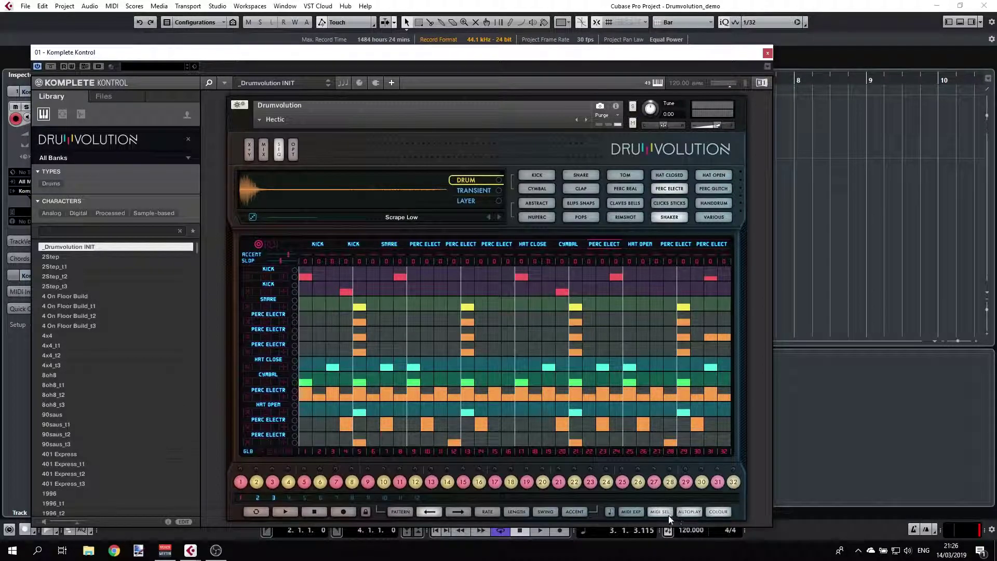
pyautogui.click(641, 516)
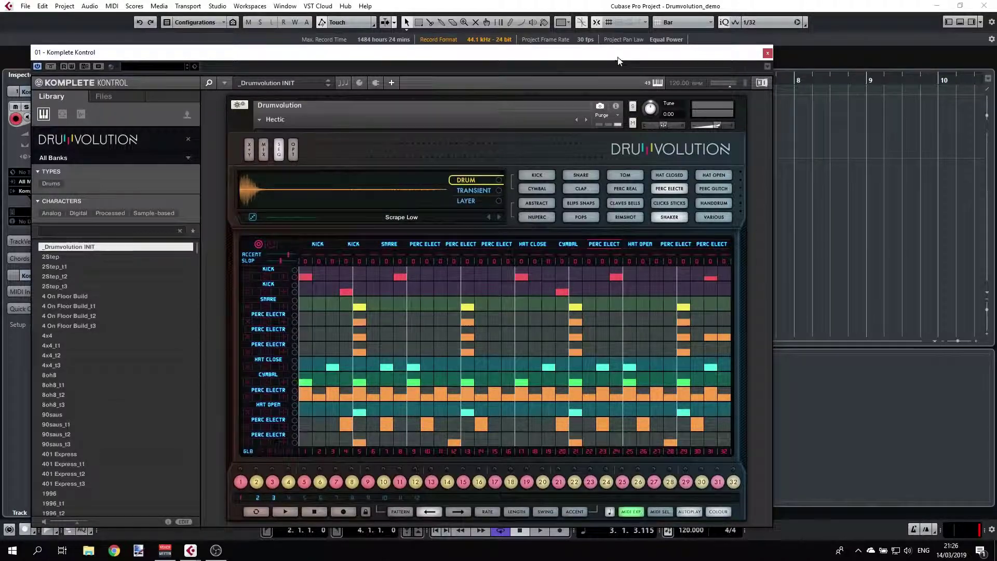
pyautogui.moveTo(619, 60); pyautogui.dragTo(273, 39)
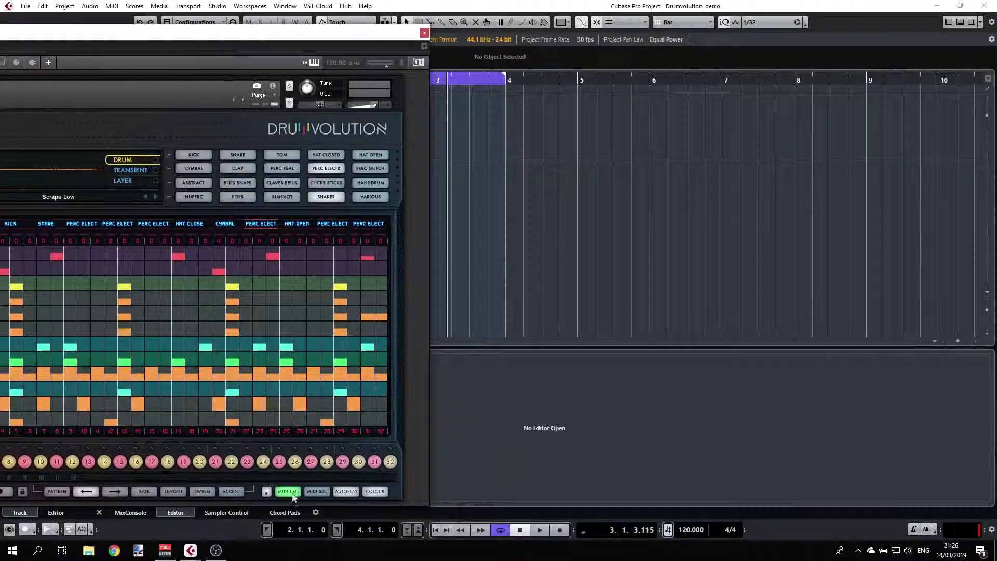
pyautogui.moveTo(291, 492); pyautogui.dragTo(509, 127)
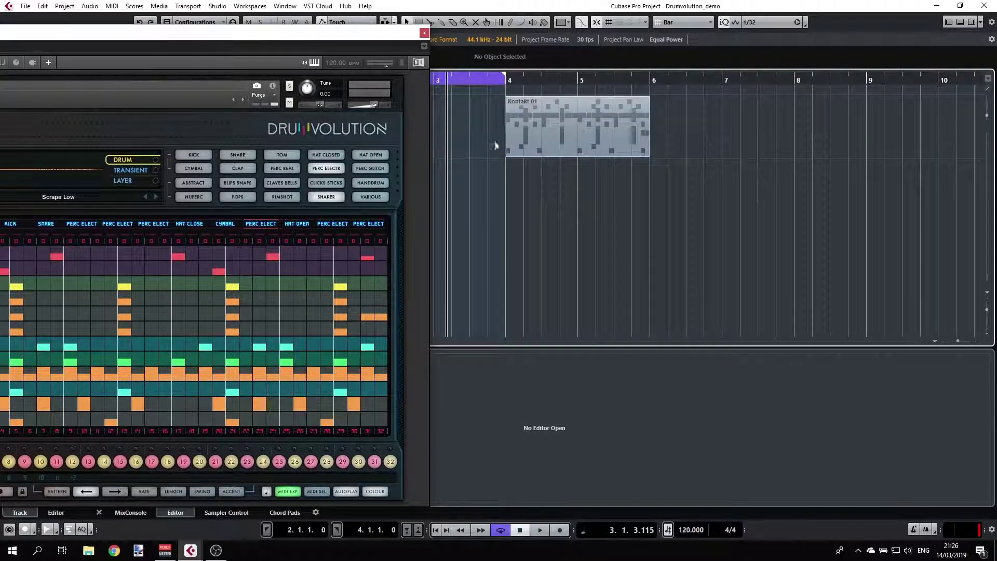
pyautogui.doubleClick(533, 105)
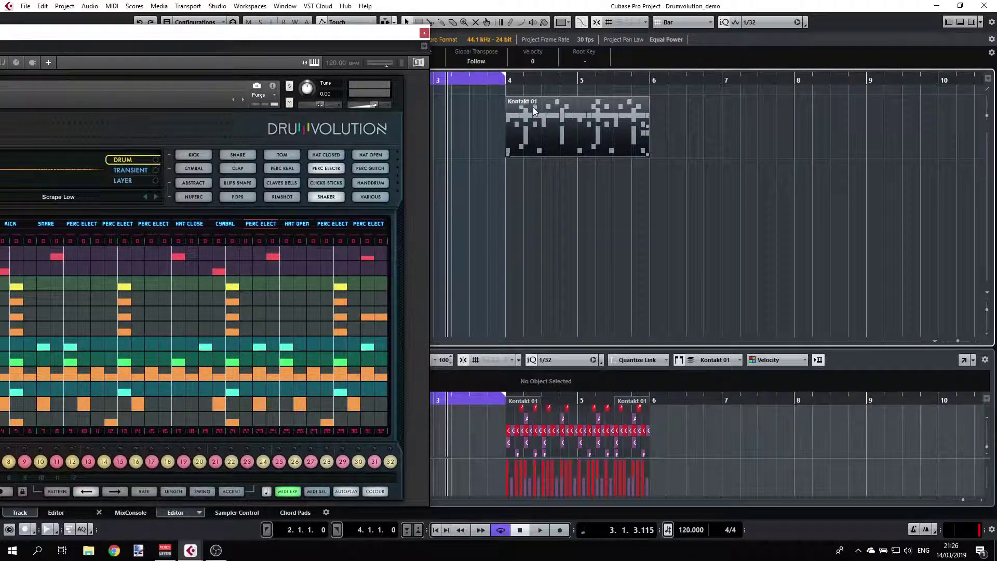
# - Loop bars 4–6 around the part, audition it from bar 4, and restore the plugin window
pyautogui.press('p')
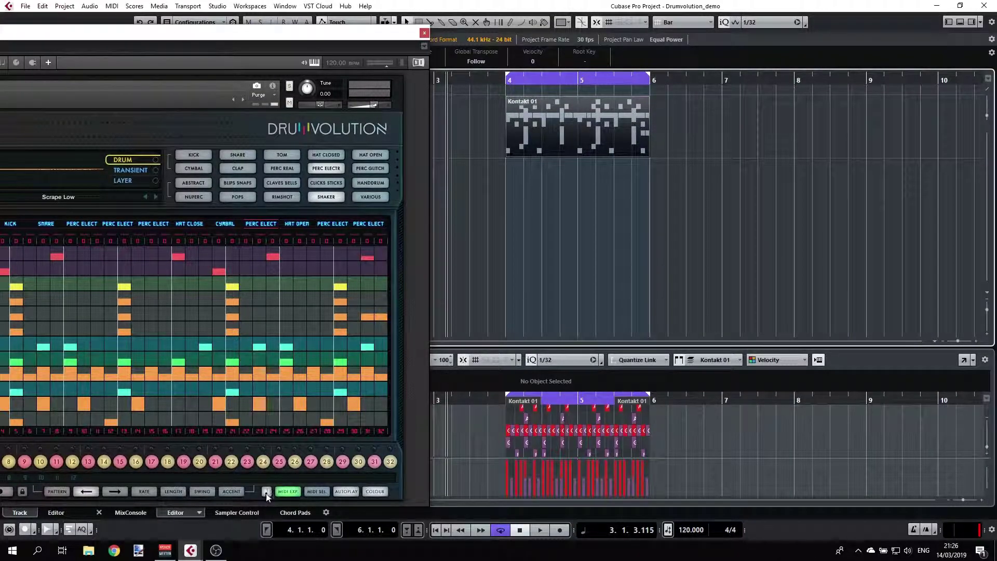
pyautogui.click(502, 78)
pyautogui.press('space')
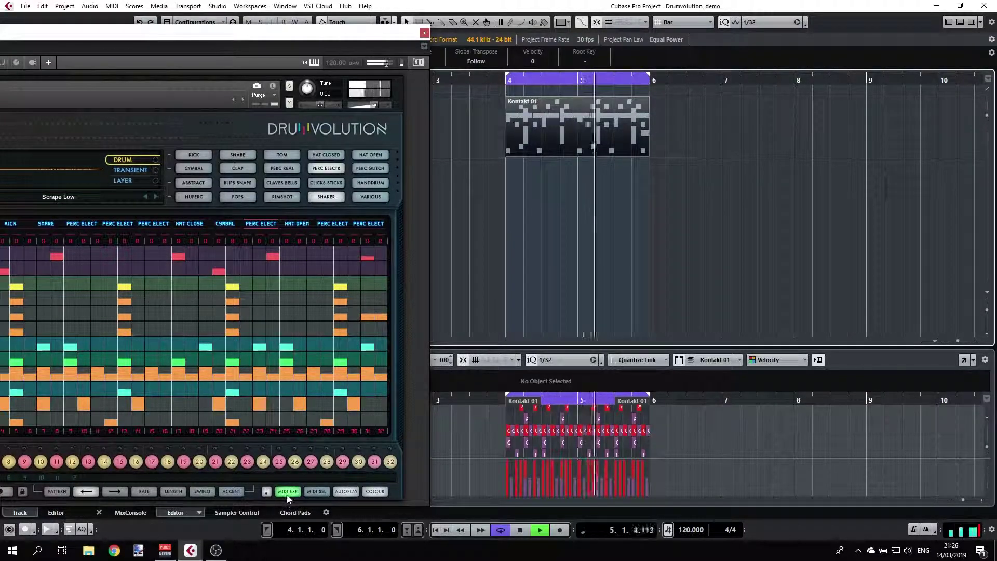
pyautogui.press('space')
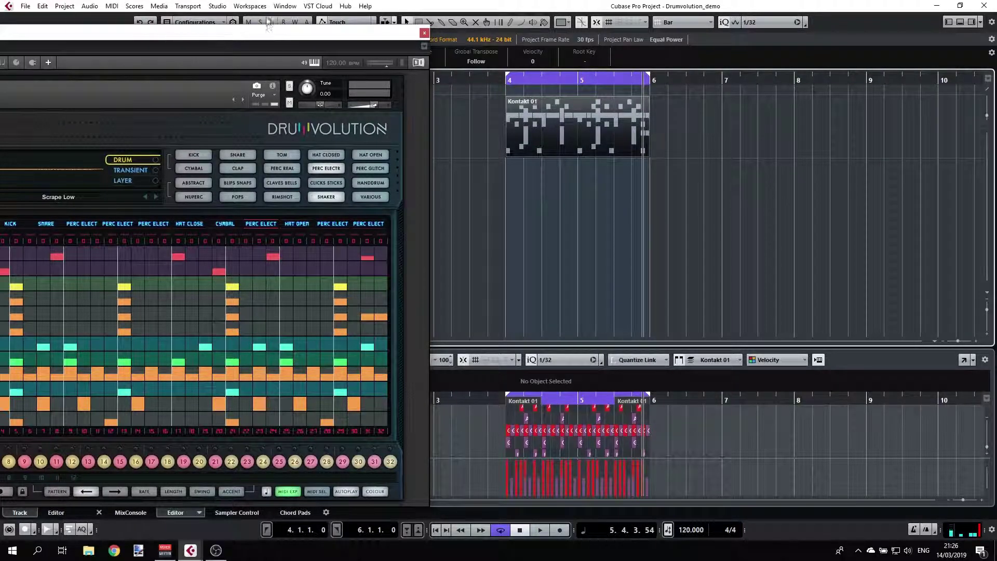
pyautogui.moveTo(270, 33); pyautogui.dragTo(753, 6)
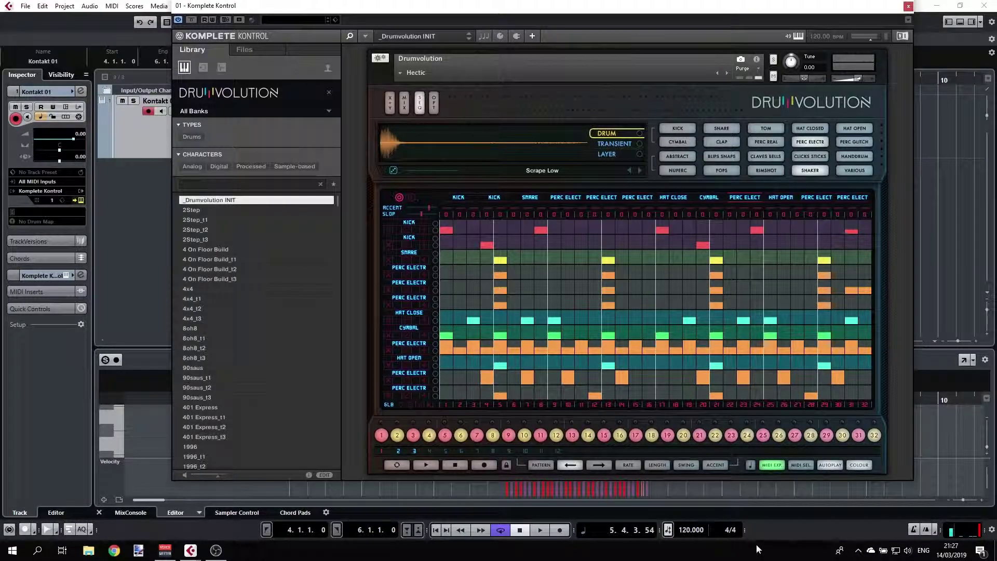
# - With the pattern playing, move the snare's XY point from the Transient corner toward the Layer side
pyautogui.click(425, 465)
pyautogui.click(389, 108)
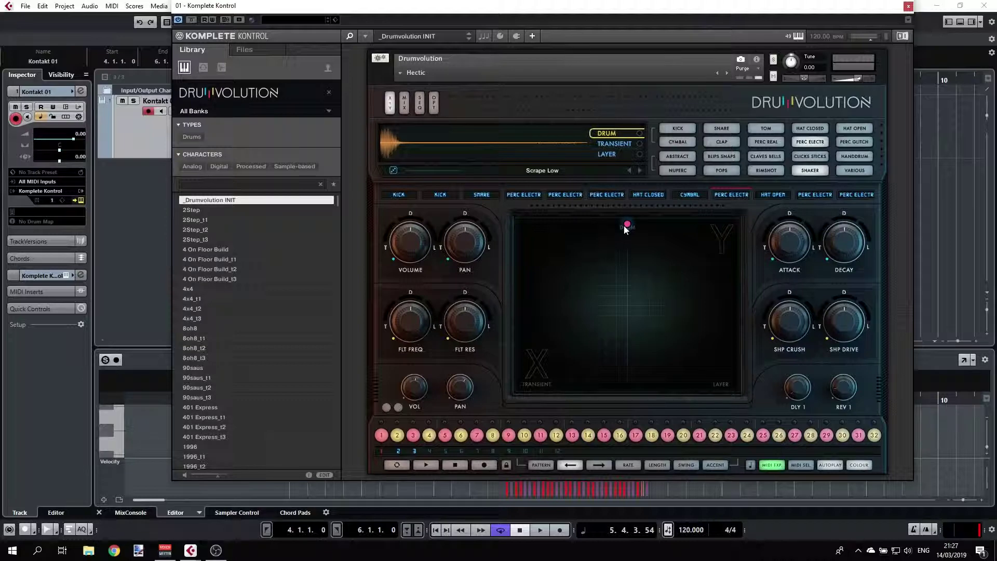
pyautogui.click(482, 196)
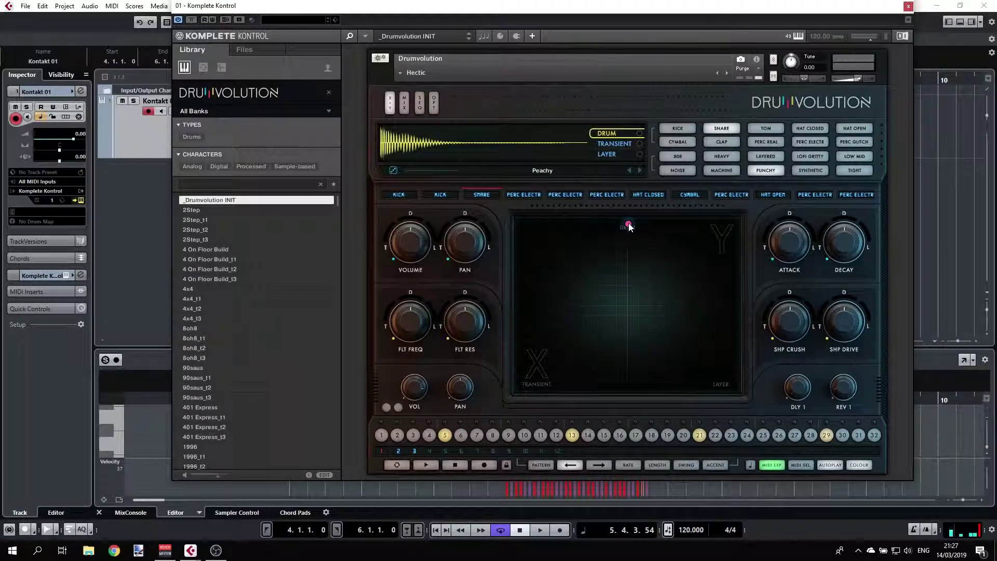
pyautogui.moveTo(628, 226); pyautogui.dragTo(733, 415)
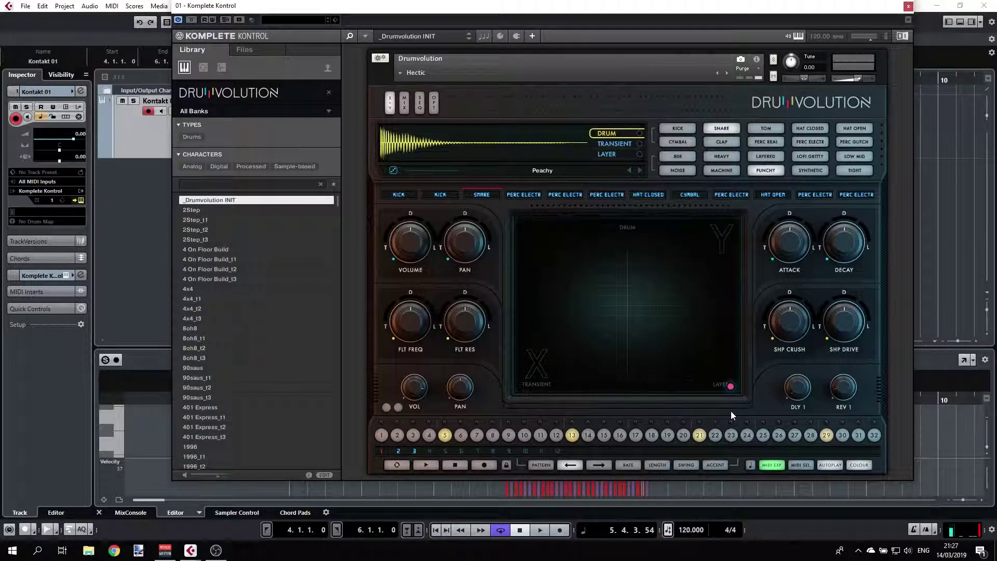
pyautogui.moveTo(731, 410); pyautogui.dragTo(668, 293)
# - Turn the snare's PAN knob clockwise to add a pan modulation range, then play and stop the pattern
pyautogui.click(413, 271)
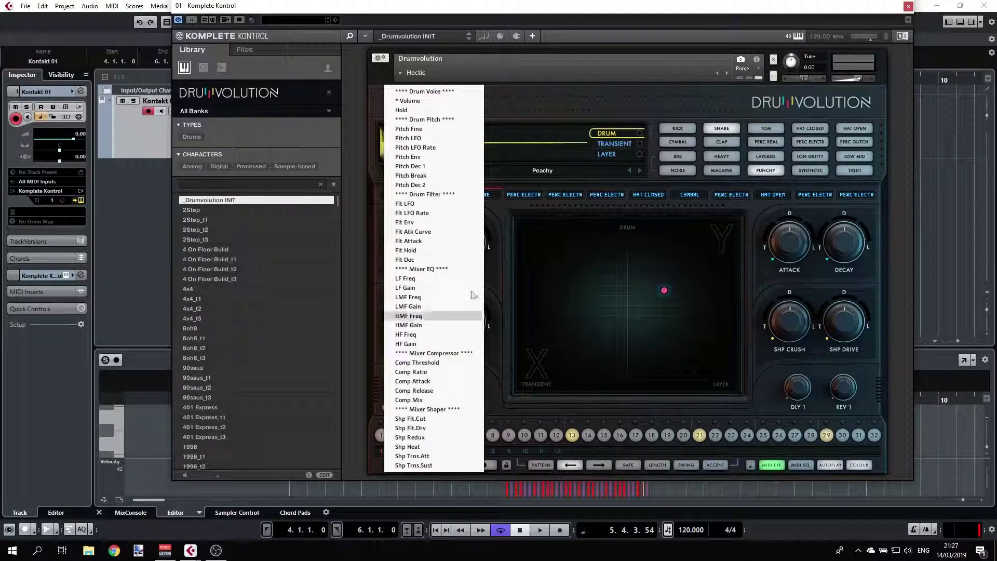
pyautogui.click(490, 275)
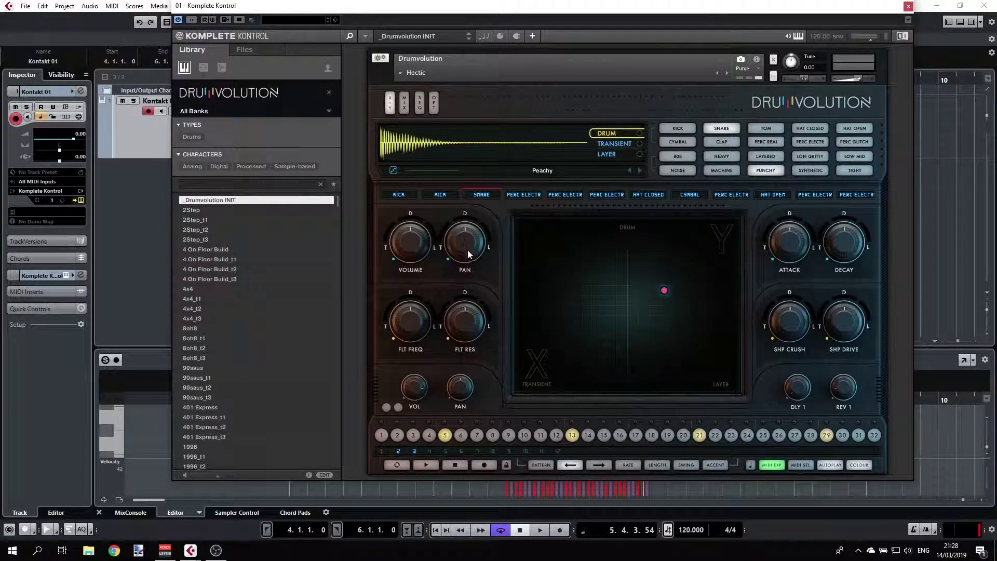
pyautogui.moveTo(449, 248); pyautogui.dragTo(465, 199)
pyautogui.moveTo(463, 244); pyautogui.dragTo(481, 227)
pyautogui.moveTo(491, 200); pyautogui.dragTo(479, 217)
pyautogui.click(432, 464)
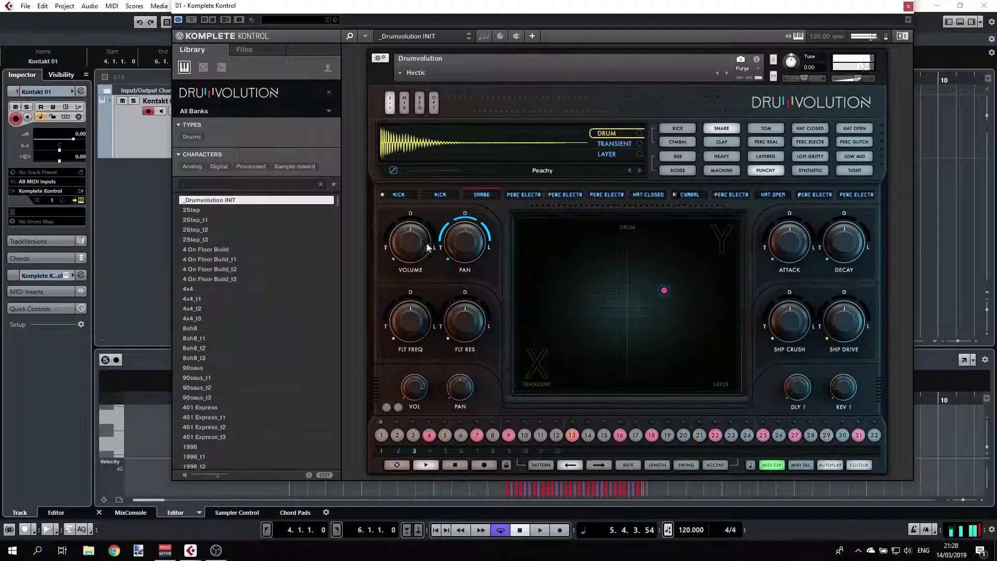
pyautogui.click(454, 463)
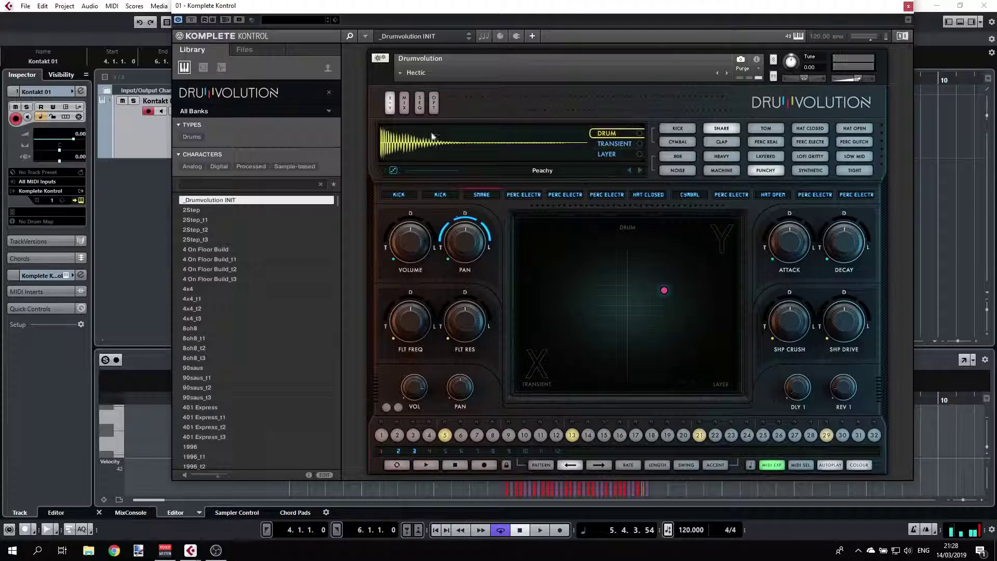
# - Review the snare's mixer and voice pages, comparing its transient and drum samples
pyautogui.click(405, 104)
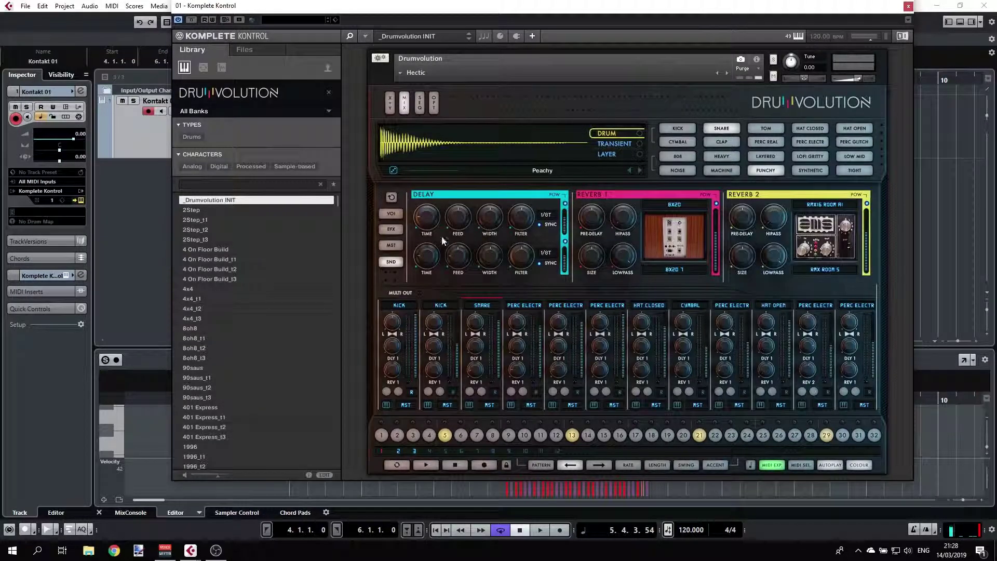
pyautogui.click(395, 212)
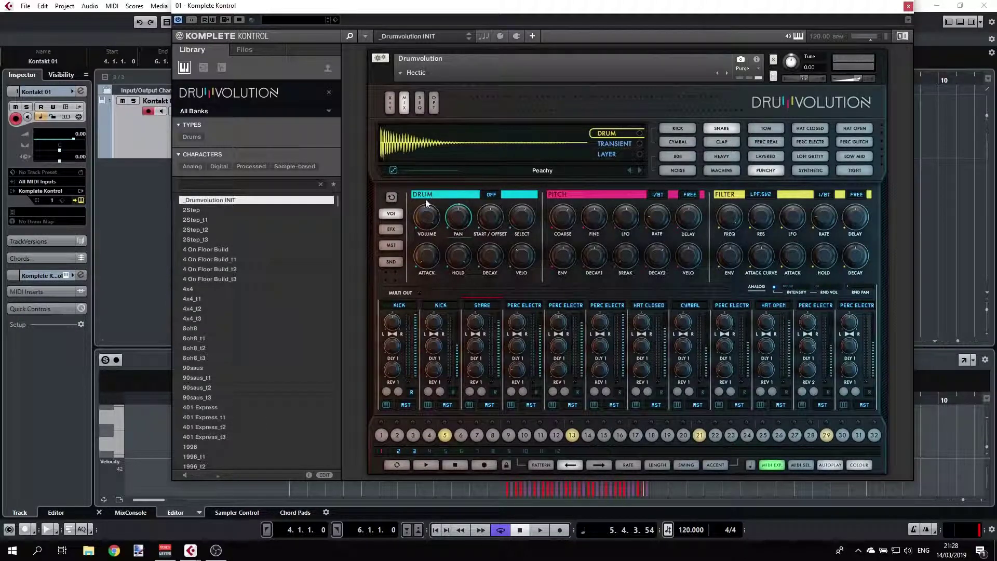
pyautogui.click(619, 144)
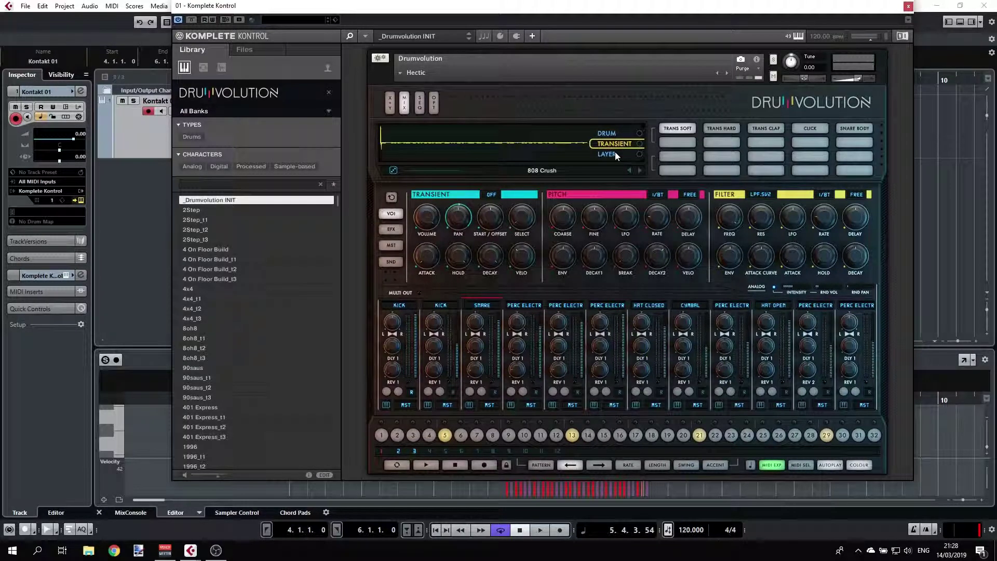
pyautogui.click(616, 135)
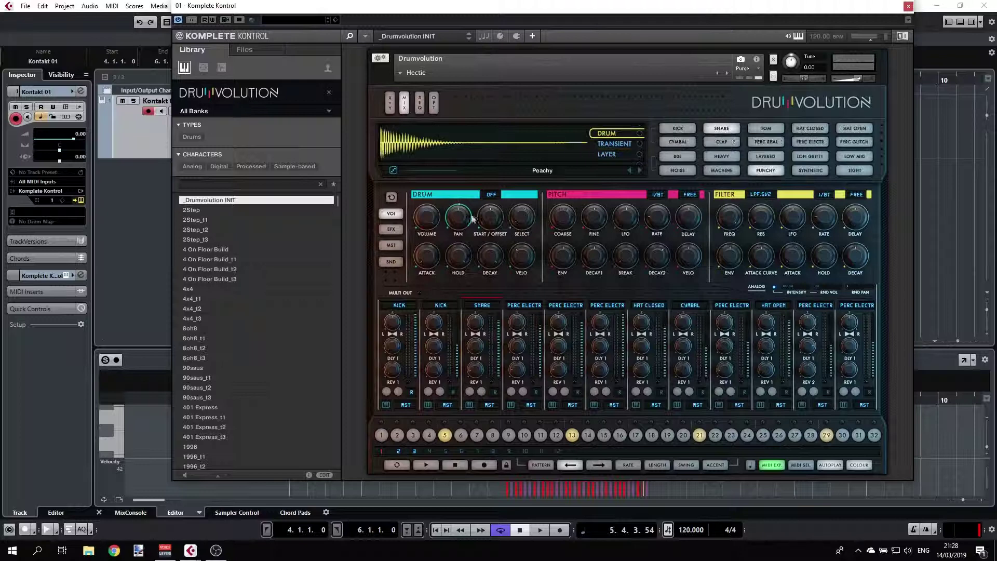
pyautogui.click(389, 102)
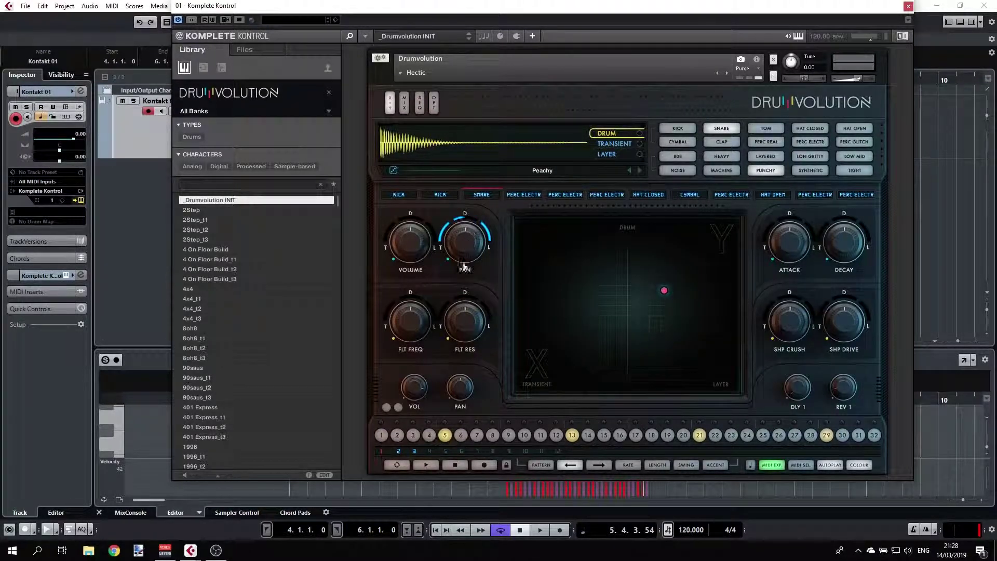
# - Check the snare's transient and 'Broken Racket' layer samples, then go back to the XY pad
pyautogui.click(405, 104)
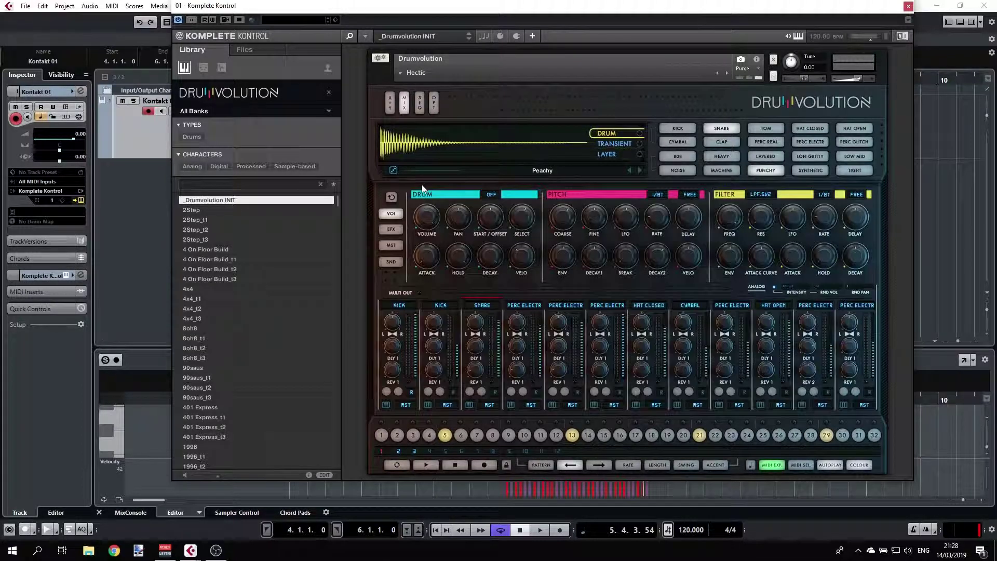
pyautogui.click(612, 144)
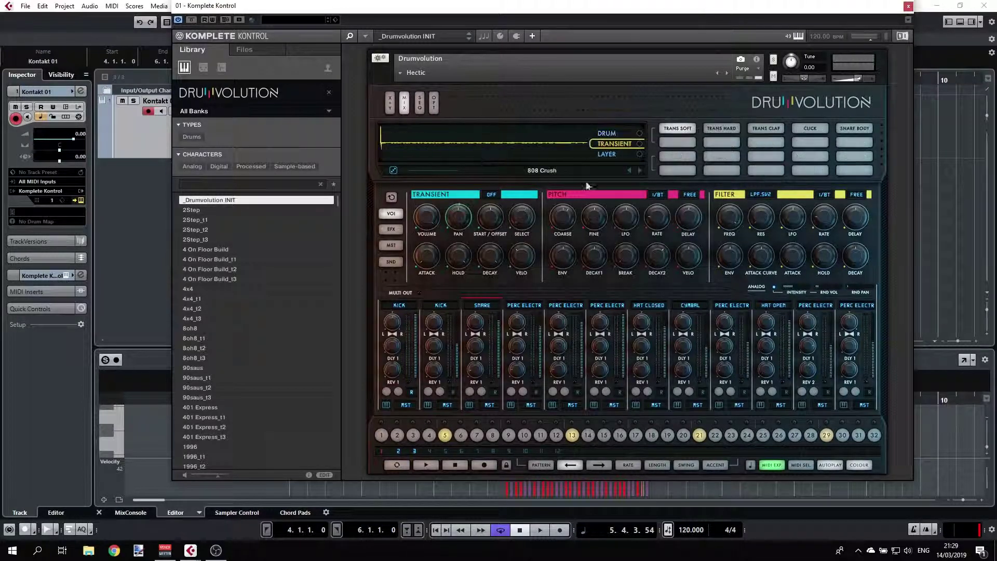
pyautogui.click(618, 157)
pyautogui.click(390, 103)
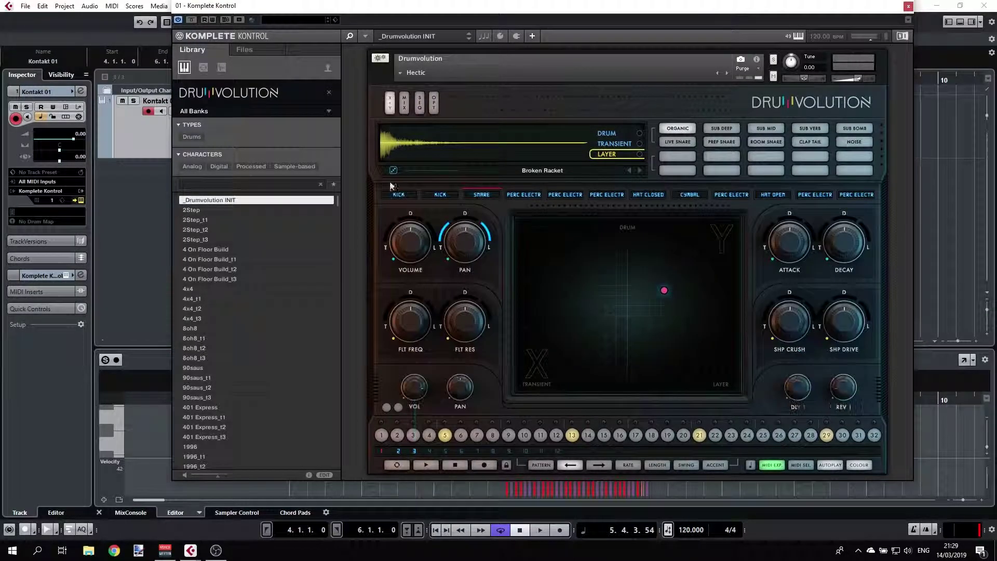